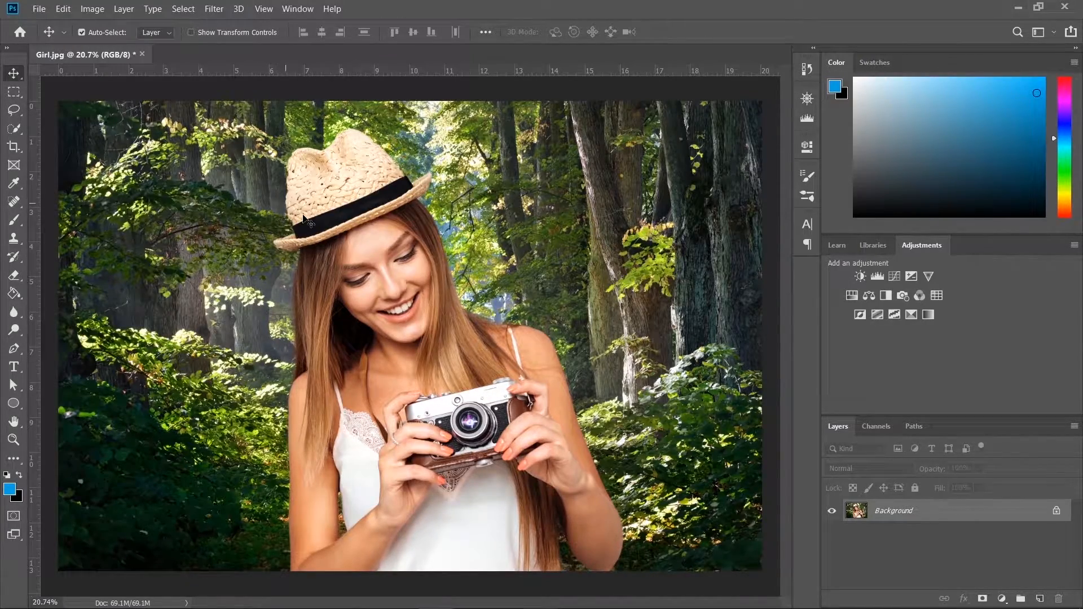
- Open the photo in the Select and Mask workspace and set the view mode to Overlay
{"action": "scroll", "coordinate": [341, 242], "scroll_direction": "up", "scroll_amount": 4}
{"action": "scroll", "coordinate": [342, 246], "scroll_direction": "down", "scroll_amount": 5}
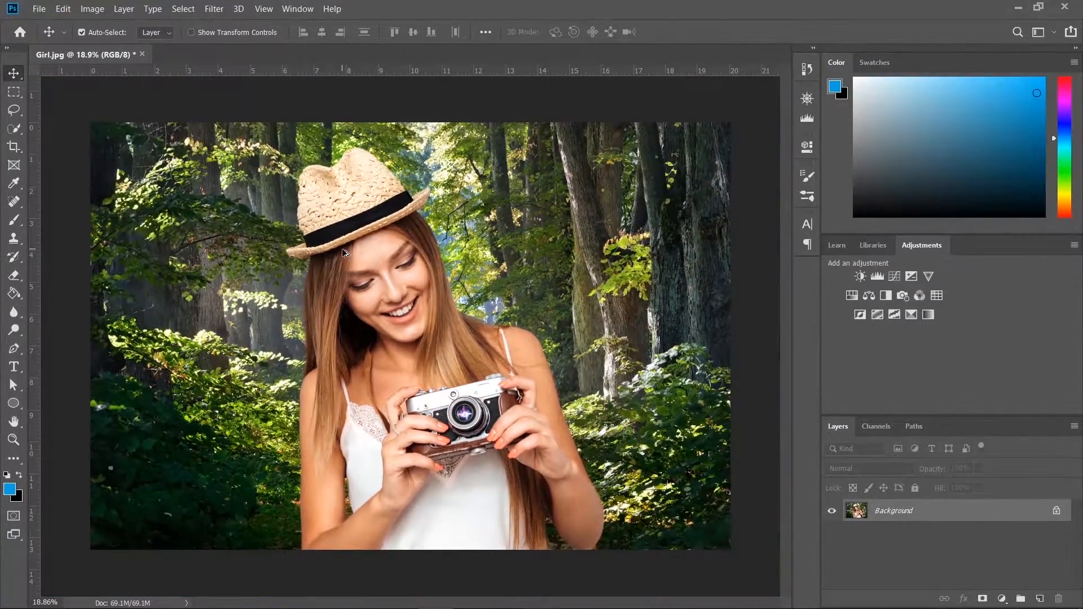
{"action": "left_click", "coordinate": [182, 9]}
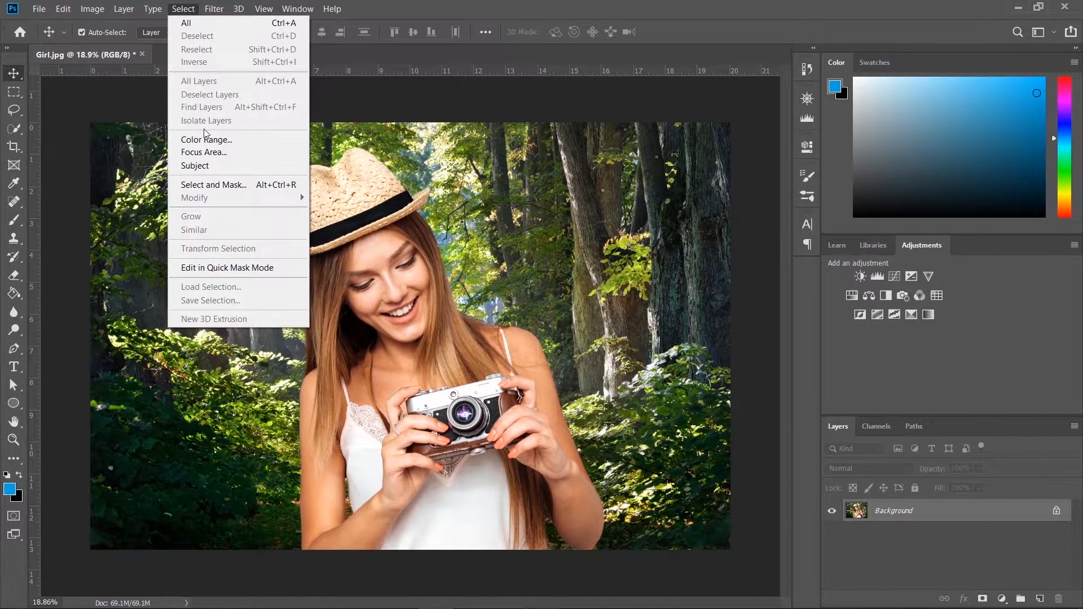
{"action": "left_click", "coordinate": [207, 189]}
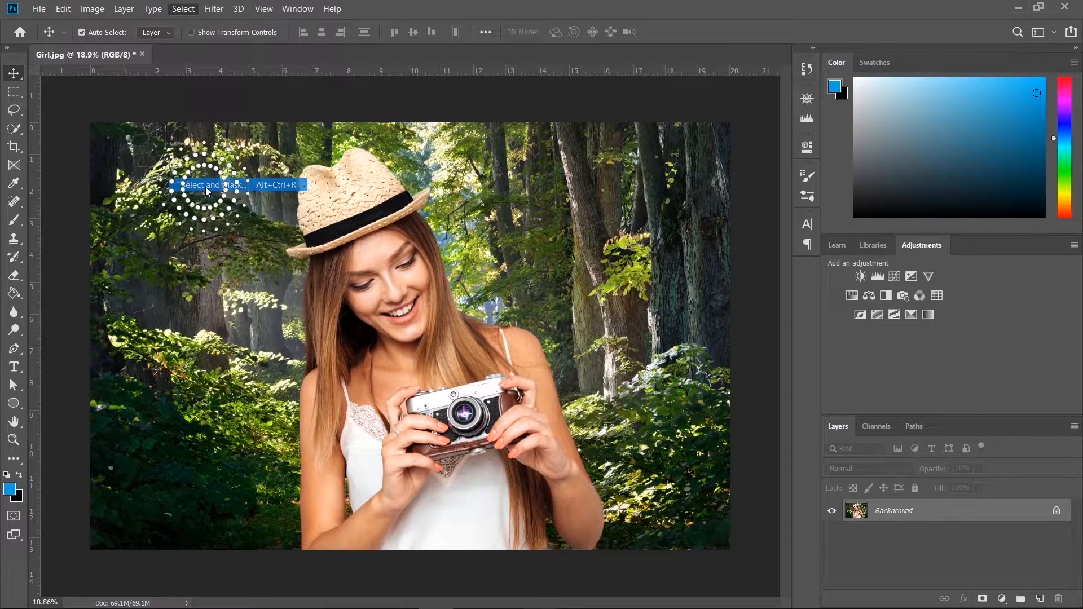
{"action": "scroll", "coordinate": [1009, 298], "scroll_direction": "down", "scroll_amount": 2}
{"action": "scroll", "coordinate": [1008, 298], "scroll_direction": "up", "scroll_amount": 2}
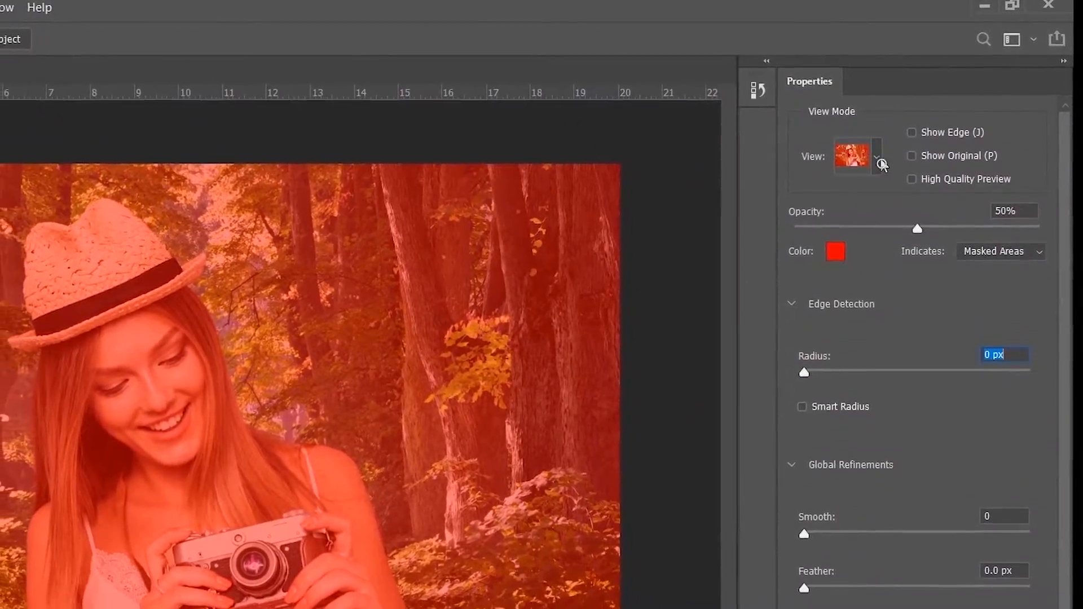
{"action": "left_click", "coordinate": [868, 161]}
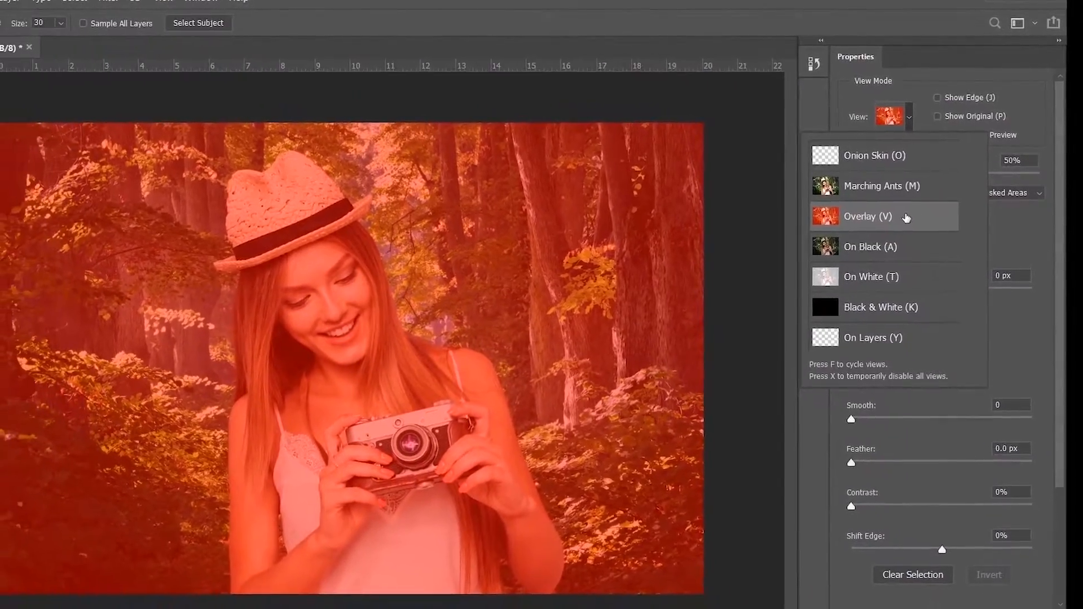
{"action": "left_click", "coordinate": [891, 223]}
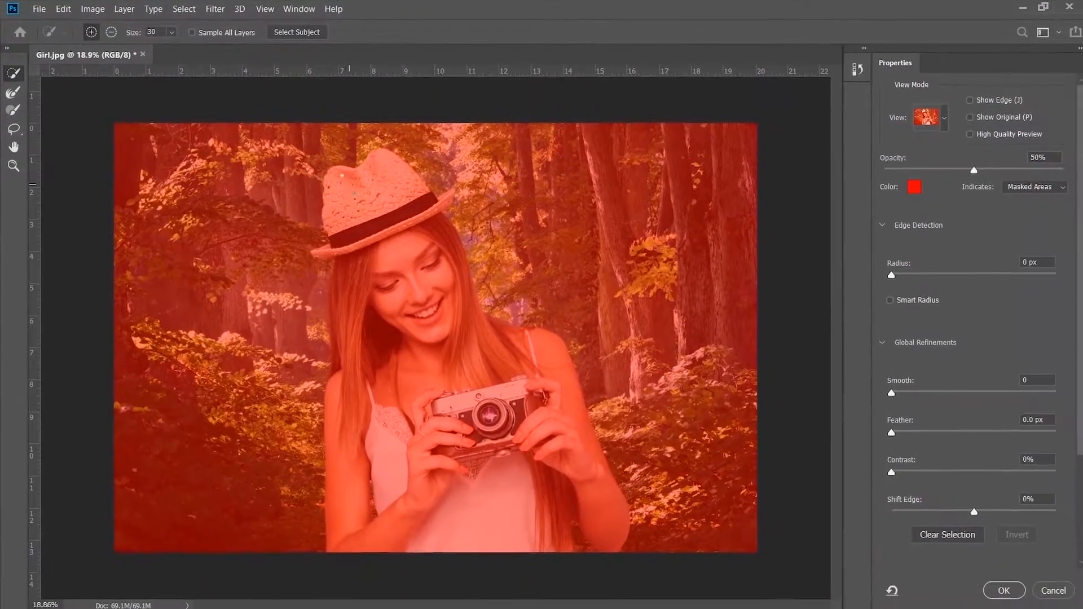
- Add the woman's face and straw hat, including both ends of the brim, to the selection with the Quick Selection tool
{"action": "left_click_drag", "start_coordinate": [396, 209], "coordinate": [425, 270]}
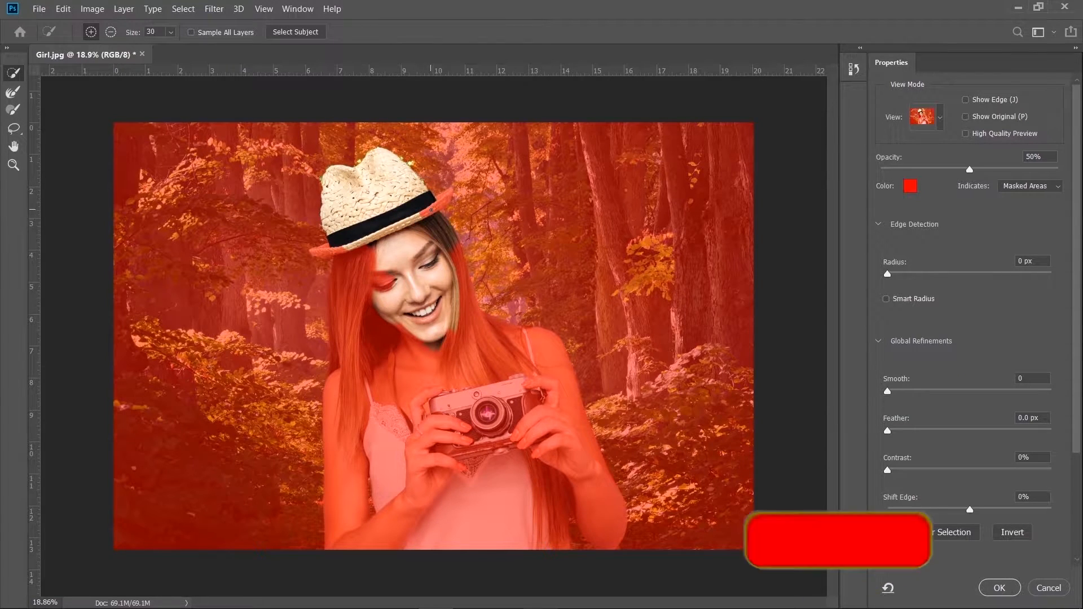
{"action": "scroll", "coordinate": [455, 165], "scroll_direction": "up", "scroll_amount": 5}
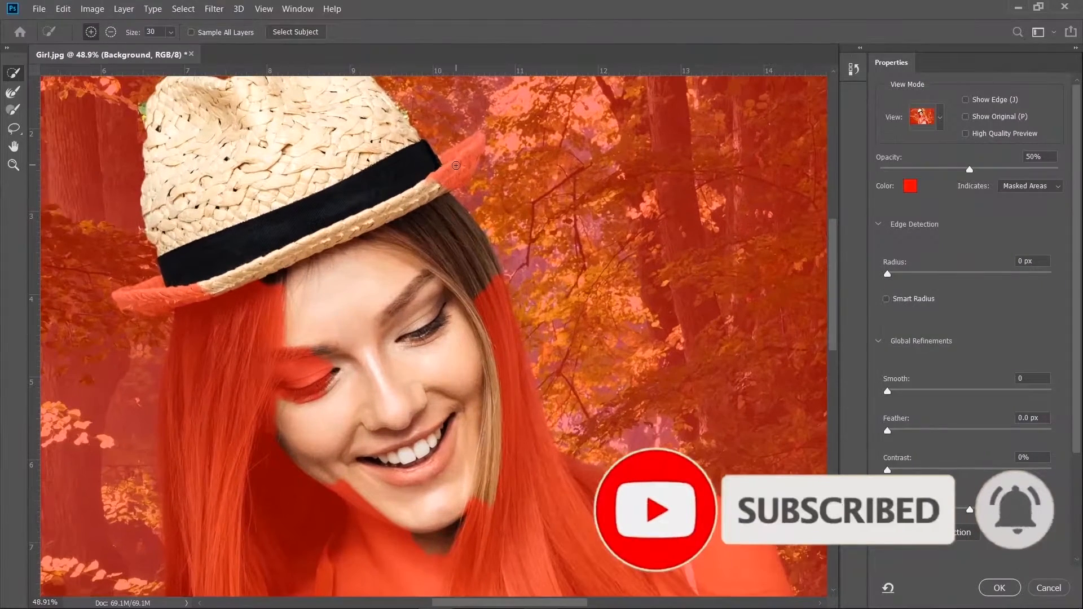
{"action": "left_click", "coordinate": [455, 165]}
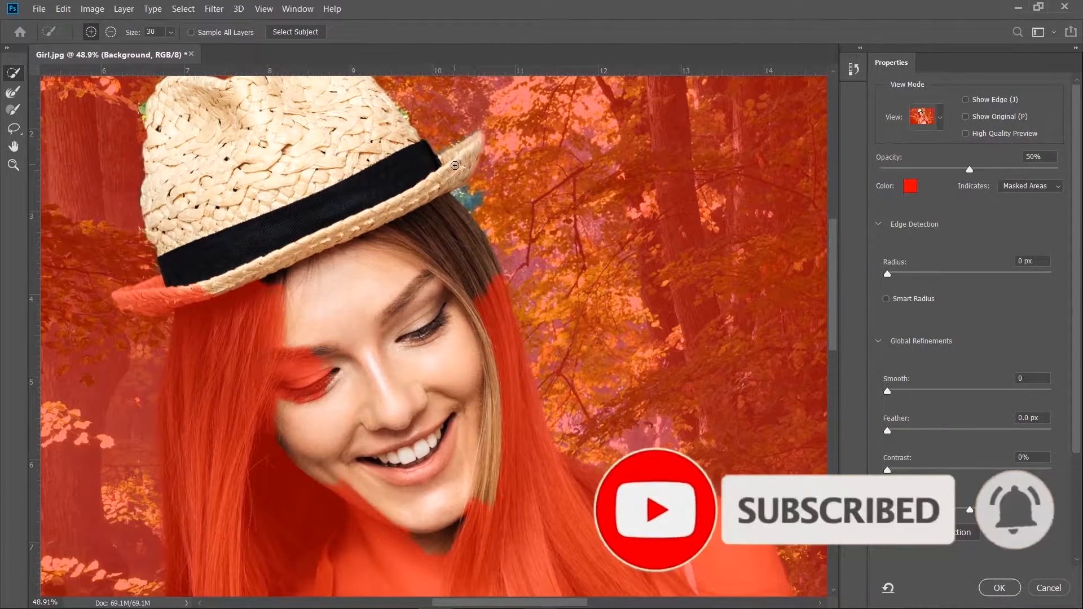
{"action": "left_click", "coordinate": [176, 290]}
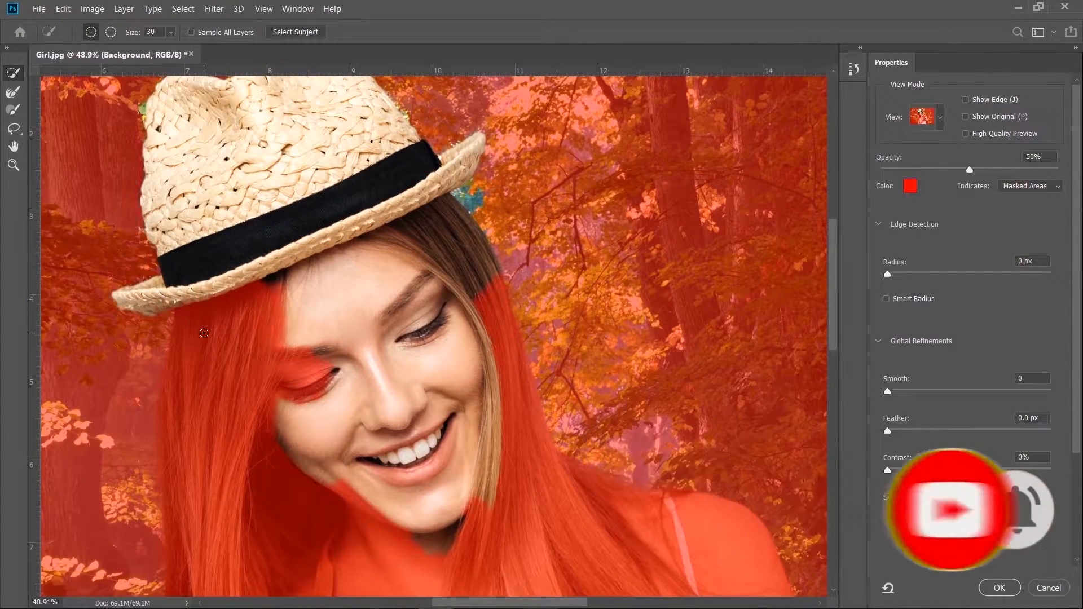
- Add the hair on both sides of the woman's face to the selection, following the left-hand strands down to the shoulder
{"action": "mouse_move", "coordinate": [234, 340]}
{"action": "left_mouse_down"}
{"action": "mouse_move", "coordinate": [217, 395]}
{"action": "mouse_move", "coordinate": [226, 490]}
{"action": "left_mouse_up"}
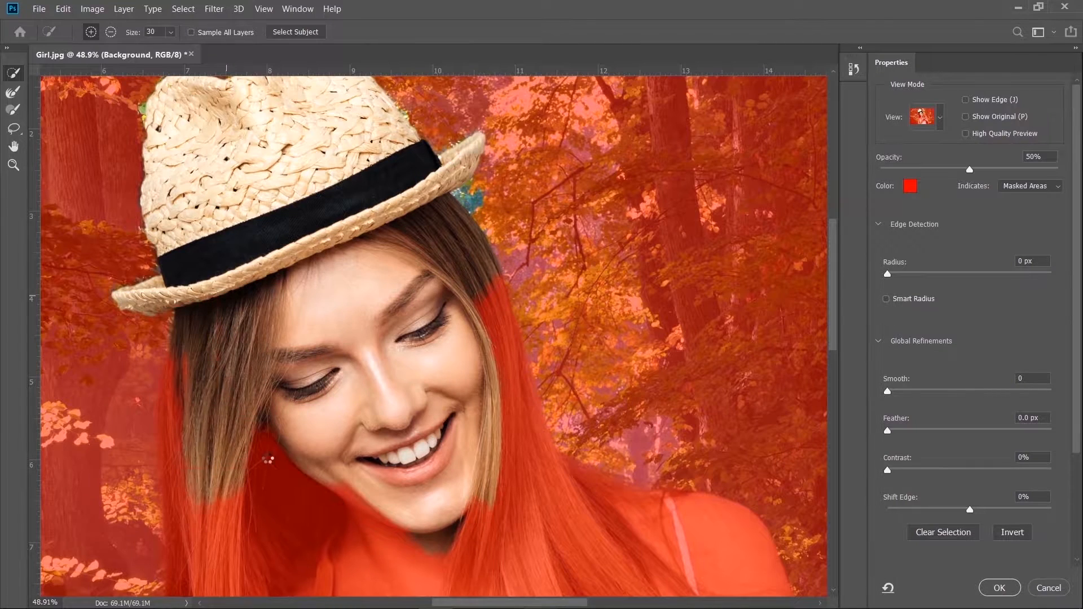
{"action": "scroll", "coordinate": [226, 491], "scroll_direction": "down", "scroll_amount": 1}
{"action": "left_click_drag", "start_coordinate": [477, 245], "coordinate": [495, 419]}
{"action": "scroll", "coordinate": [495, 419], "scroll_direction": "down", "scroll_amount": 1}
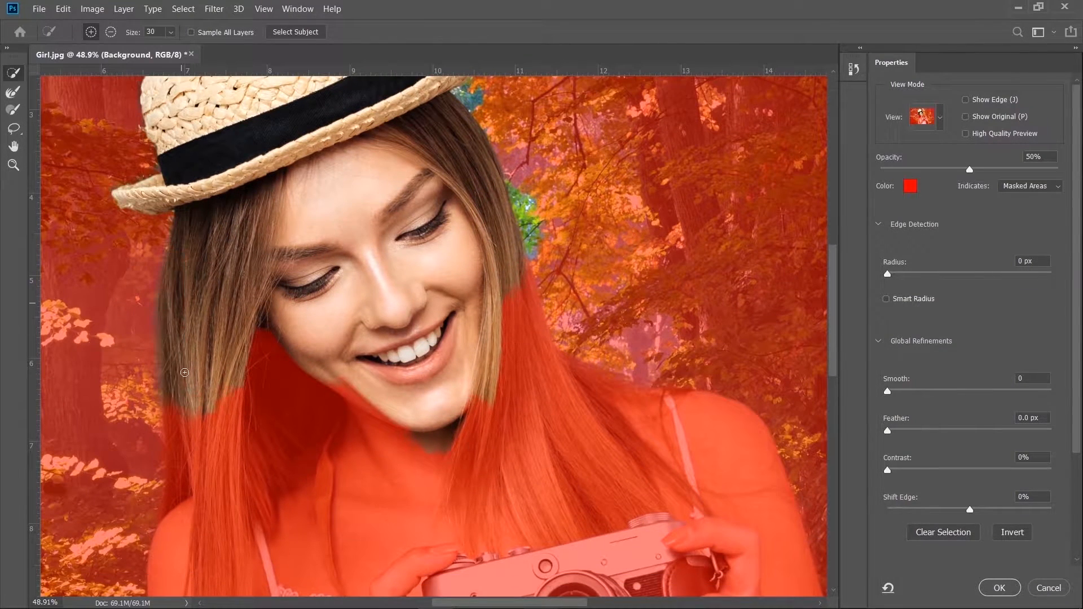
{"action": "scroll", "coordinate": [229, 473], "scroll_direction": "down", "scroll_amount": 1}
{"action": "left_click_drag", "start_coordinate": [178, 371], "coordinate": [178, 443]}
{"action": "left_click_drag", "start_coordinate": [227, 368], "coordinate": [230, 460]}
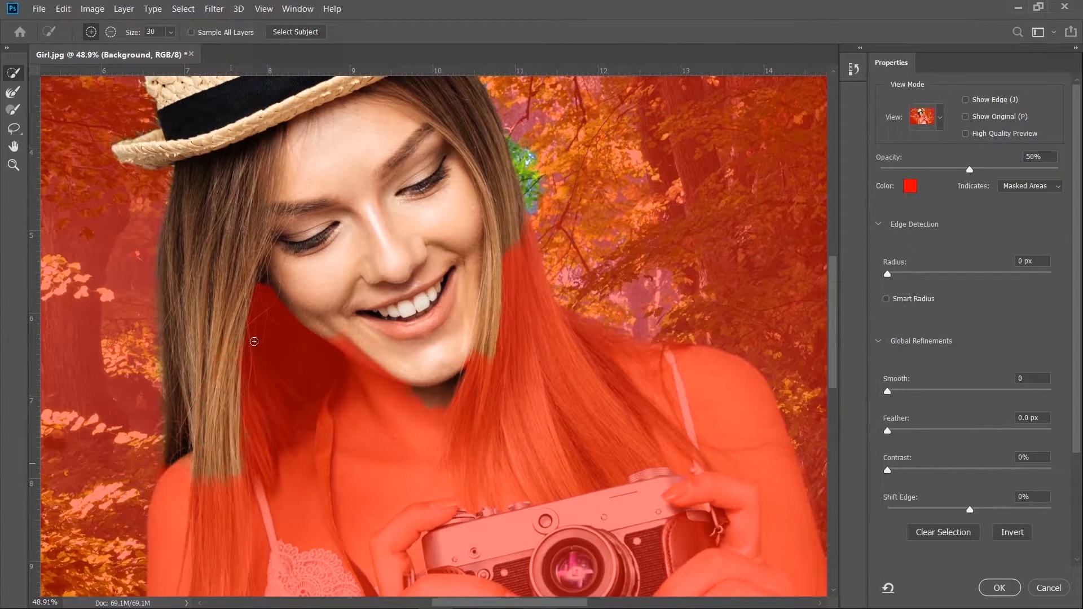
- Add the neck, chest, right-hand hair and shoulder, the camera's upper part and the left-hand arm to the selection
{"action": "left_click_drag", "start_coordinate": [258, 303], "coordinate": [318, 446]}
{"action": "mouse_move", "coordinate": [524, 280]}
{"action": "left_mouse_down"}
{"action": "mouse_move", "coordinate": [577, 387]}
{"action": "mouse_move", "coordinate": [701, 394]}
{"action": "mouse_move", "coordinate": [748, 423]}
{"action": "mouse_move", "coordinate": [782, 522]}
{"action": "left_mouse_up"}
{"action": "scroll", "coordinate": [750, 496], "scroll_direction": "down", "scroll_amount": 2}
{"action": "mouse_move", "coordinate": [620, 389]}
{"action": "left_mouse_down"}
{"action": "mouse_move", "coordinate": [584, 499]}
{"action": "mouse_move", "coordinate": [544, 511]}
{"action": "left_mouse_up"}
{"action": "scroll", "coordinate": [233, 413], "scroll_direction": "down", "scroll_amount": 2}
{"action": "left_click_drag", "start_coordinate": [216, 330], "coordinate": [233, 364]}
{"action": "left_click_drag", "start_coordinate": [179, 293], "coordinate": [175, 334]}
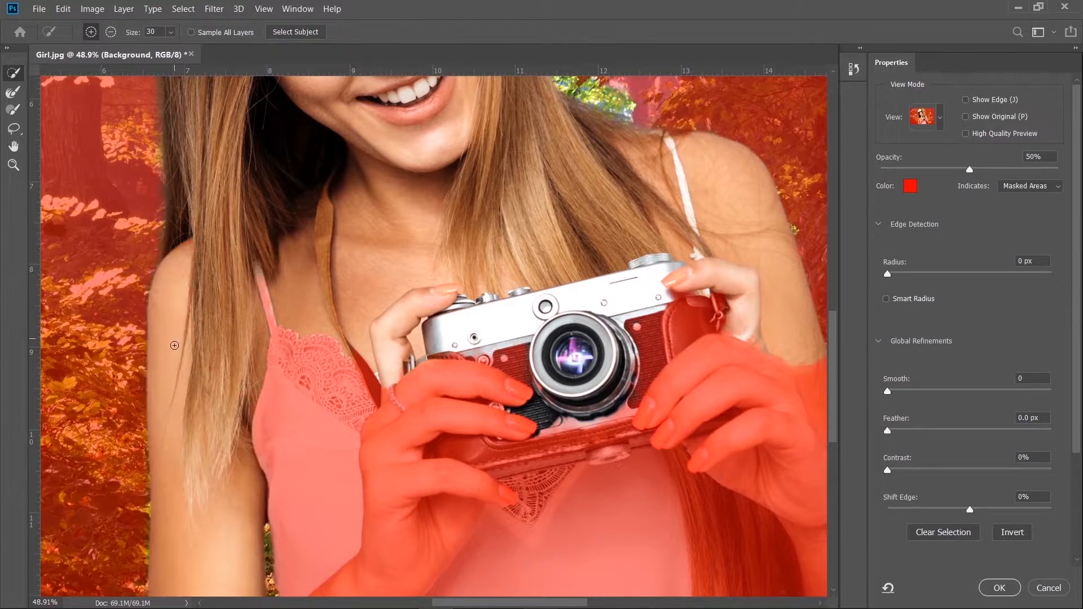
- Add the white dress, both hands and forearms, and the lower hair strands to the selection
{"action": "scroll", "coordinate": [227, 397], "scroll_direction": "down", "scroll_amount": 2}
{"action": "left_click_drag", "start_coordinate": [310, 309], "coordinate": [312, 398]}
{"action": "left_click_drag", "start_coordinate": [480, 290], "coordinate": [416, 328]}
{"action": "mouse_move", "coordinate": [644, 257]}
{"action": "left_mouse_down"}
{"action": "mouse_move", "coordinate": [665, 237]}
{"action": "mouse_move", "coordinate": [769, 358]}
{"action": "left_mouse_up"}
{"action": "scroll", "coordinate": [750, 389], "scroll_direction": "down", "scroll_amount": 4}
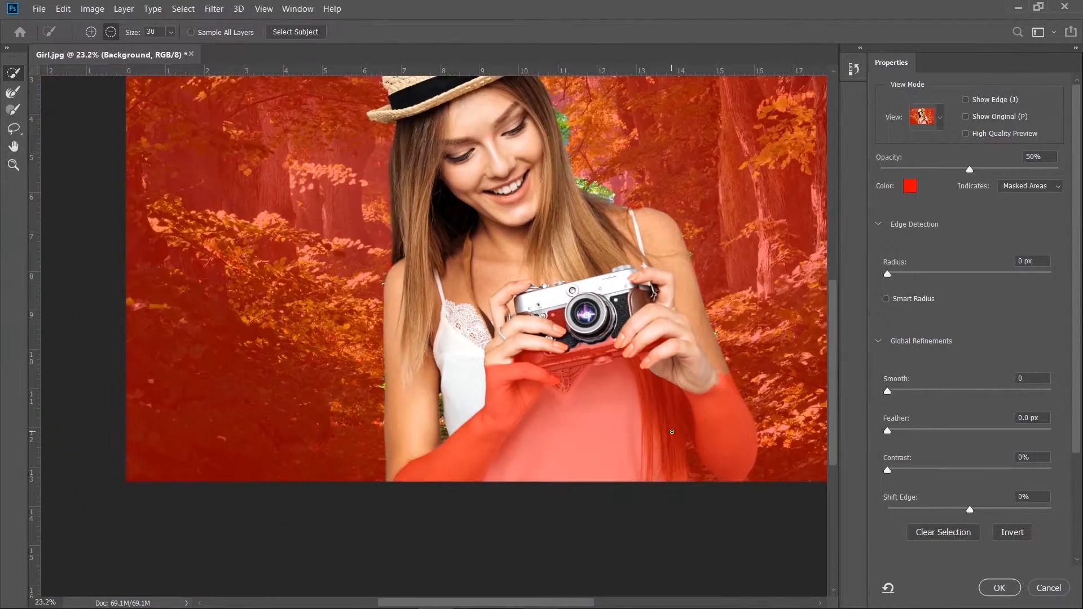
{"action": "scroll", "coordinate": [729, 424], "scroll_direction": "up", "scroll_amount": 5}
{"action": "left_click_drag", "start_coordinate": [696, 354], "coordinate": [717, 431]}
{"action": "scroll", "coordinate": [674, 411], "scroll_direction": "down", "scroll_amount": 2}
{"action": "mouse_move", "coordinate": [586, 350]}
{"action": "left_mouse_down"}
{"action": "mouse_move", "coordinate": [532, 313]}
{"action": "mouse_move", "coordinate": [384, 165]}
{"action": "mouse_move", "coordinate": [420, 347]}
{"action": "left_mouse_up"}
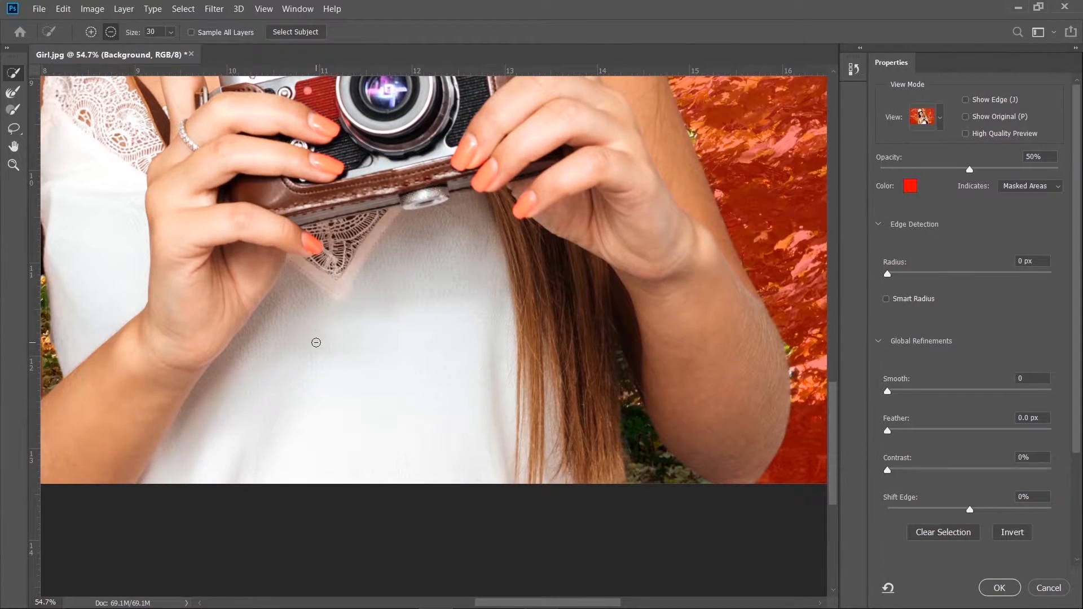
- Subtract the foliage showing in the narrow gap between the left-hand arm and the white dress from the selection
{"action": "scroll", "coordinate": [316, 343], "scroll_direction": "down", "scroll_amount": 4}
{"action": "scroll", "coordinate": [155, 310], "scroll_direction": "up", "scroll_amount": 4}
{"action": "scroll", "coordinate": [170, 351], "scroll_direction": "down", "scroll_amount": 4}
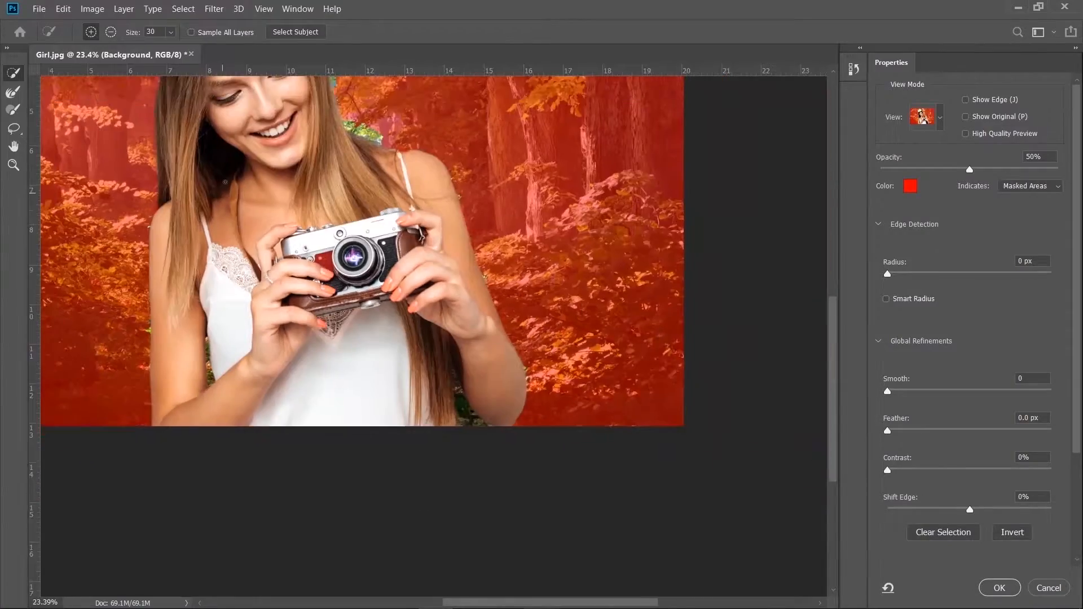
{"action": "scroll", "coordinate": [225, 182], "scroll_direction": "up", "scroll_amount": 2}
{"action": "scroll", "coordinate": [229, 220], "scroll_direction": "up", "scroll_amount": 3}
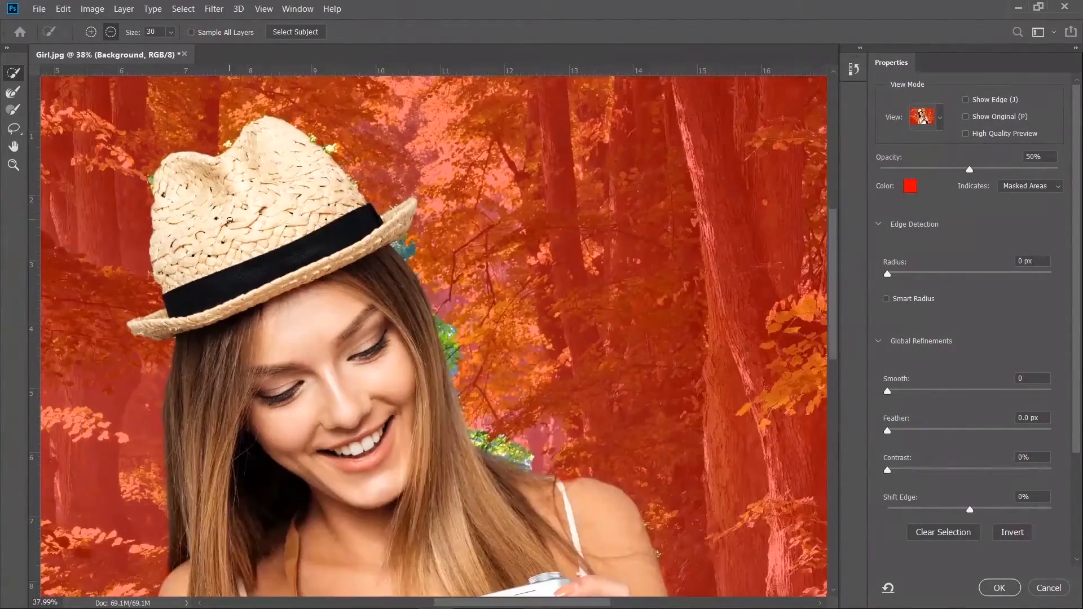
{"action": "scroll", "coordinate": [229, 220], "scroll_direction": "down", "scroll_amount": 3}
{"action": "scroll", "coordinate": [423, 412], "scroll_direction": "up", "scroll_amount": 3}
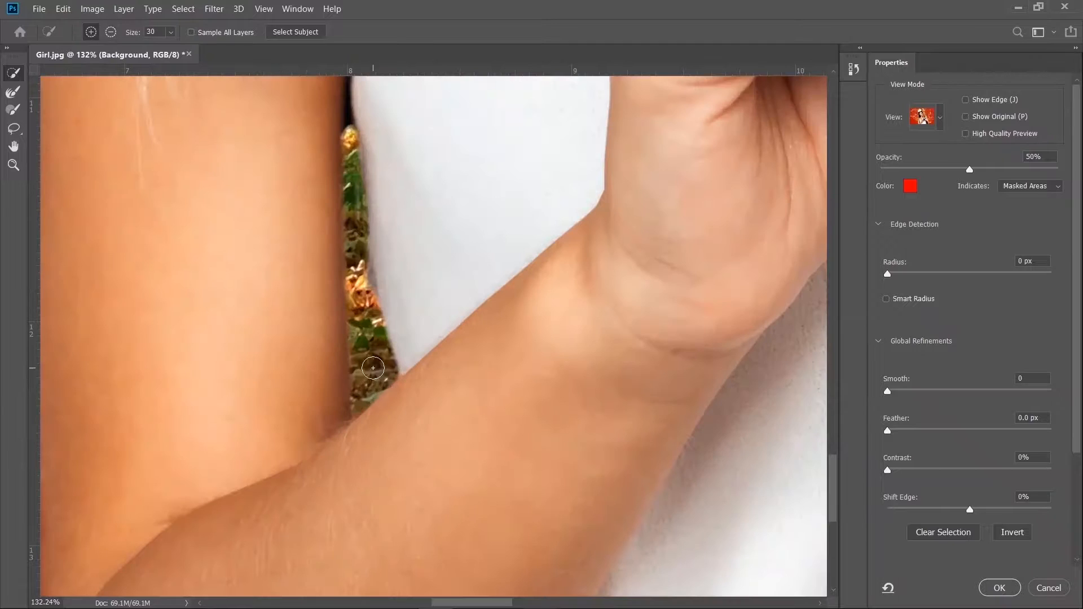
{"action": "left_click_drag", "start_coordinate": [377, 389], "coordinate": [367, 167]}
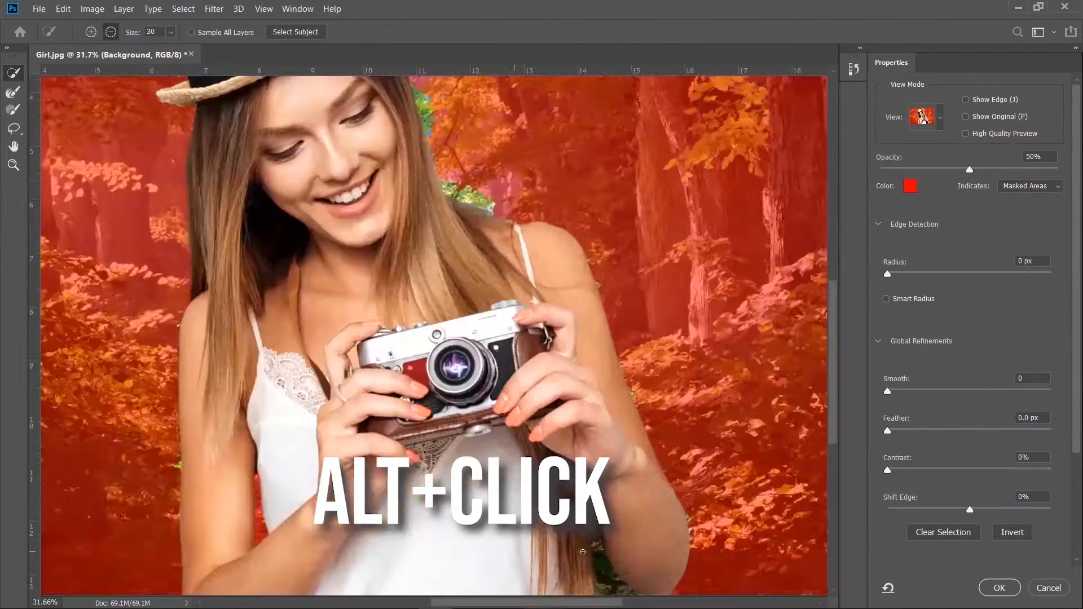
- Subtract the background between the lower hair and the right-hand arm, and add the hair strands back to the selection
{"action": "scroll", "coordinate": [582, 552], "scroll_direction": "up", "scroll_amount": 5}
{"action": "left_click_drag", "start_coordinate": [674, 481], "coordinate": [574, 270]}
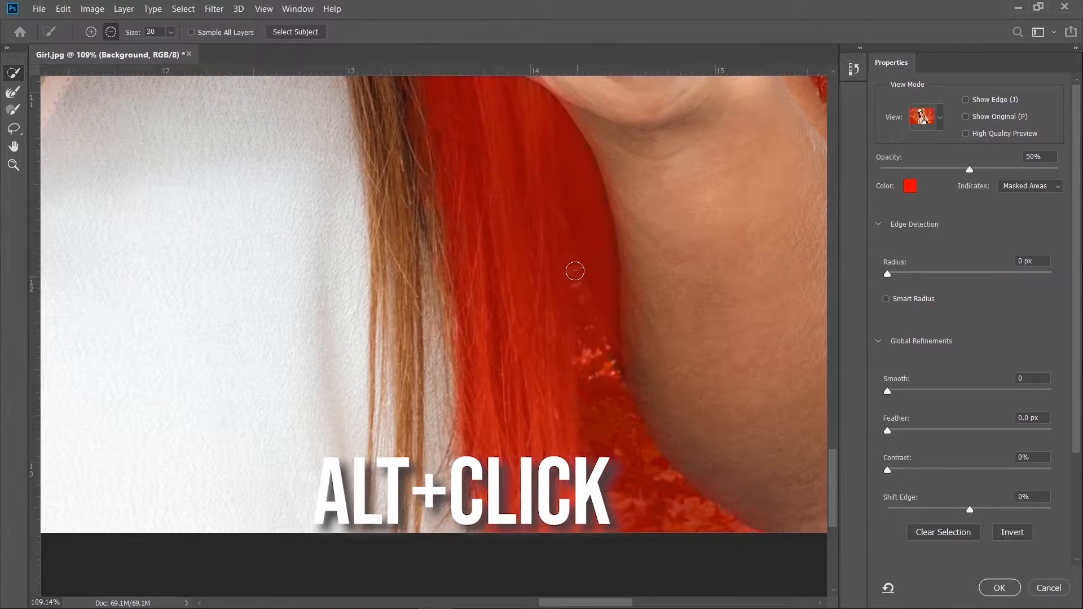
{"action": "scroll", "coordinate": [516, 309], "scroll_direction": "up", "scroll_amount": 1}
{"action": "mouse_move", "coordinate": [517, 309]}
{"action": "left_mouse_down"}
{"action": "mouse_move", "coordinate": [534, 363]}
{"action": "mouse_move", "coordinate": [608, 378]}
{"action": "mouse_move", "coordinate": [584, 428]}
{"action": "mouse_move", "coordinate": [602, 332]}
{"action": "mouse_move", "coordinate": [624, 383]}
{"action": "mouse_move", "coordinate": [601, 394]}
{"action": "left_mouse_up"}
{"action": "scroll", "coordinate": [668, 546], "scroll_direction": "down", "scroll_amount": 3}
{"action": "scroll", "coordinate": [644, 502], "scroll_direction": "up", "scroll_amount": 5}
{"action": "scroll", "coordinate": [668, 455], "scroll_direction": "down", "scroll_amount": 7}
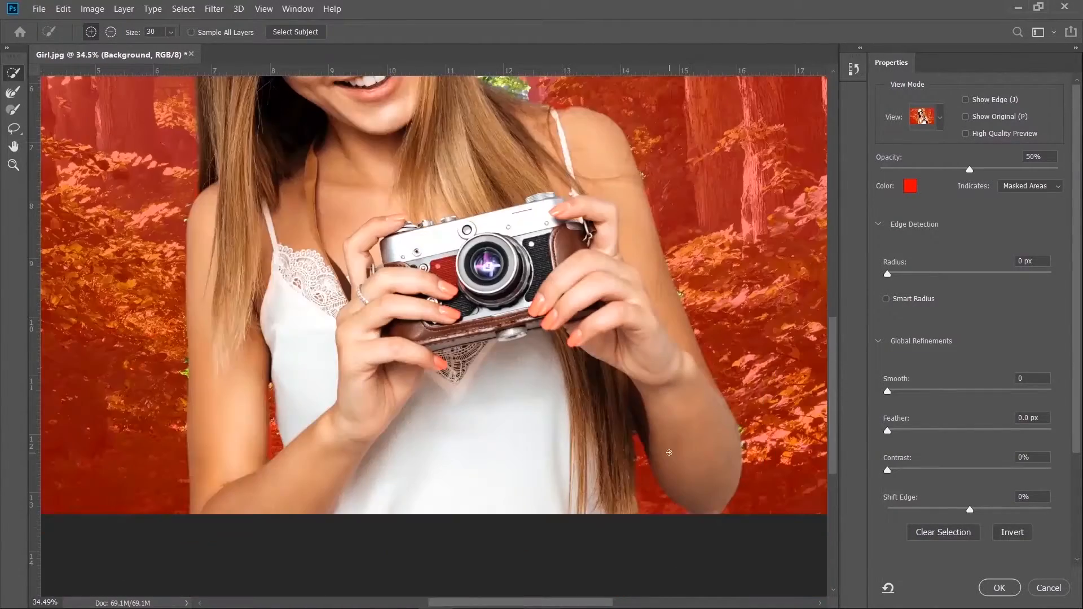
- Refine the selection along the outer edge of the right-hand arm and shoulder, removing stray leaves and restoring clipped skin
{"action": "scroll", "coordinate": [669, 452], "scroll_direction": "up", "scroll_amount": 6}
{"action": "scroll", "coordinate": [675, 445], "scroll_direction": "down", "scroll_amount": 2}
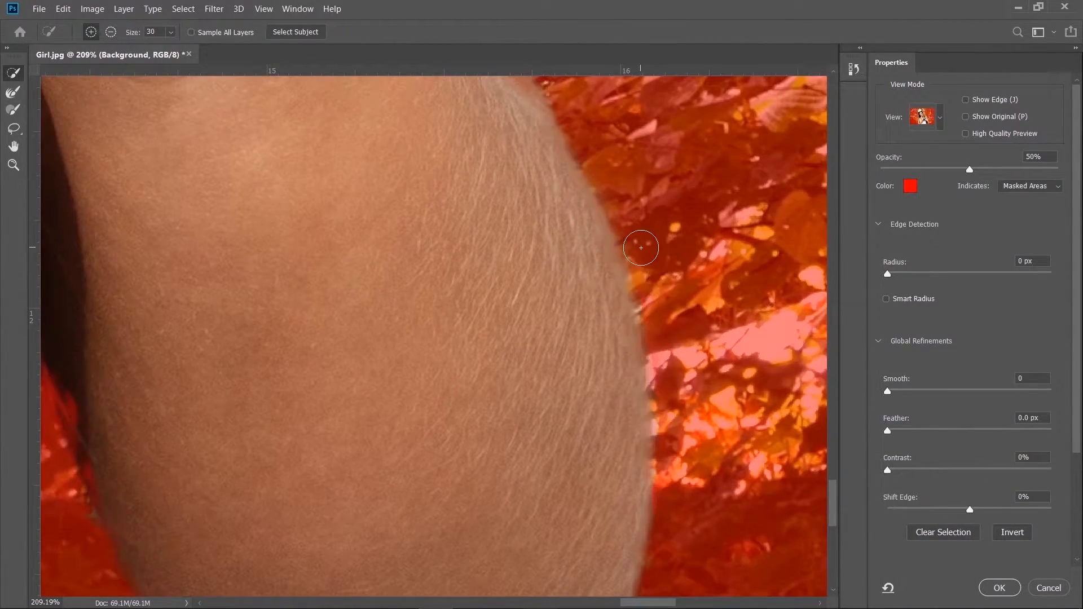
{"action": "scroll", "coordinate": [633, 367], "scroll_direction": "up", "scroll_amount": 5}
{"action": "scroll", "coordinate": [597, 315], "scroll_direction": "down", "scroll_amount": 5}
{"action": "scroll", "coordinate": [557, 268], "scroll_direction": "up", "scroll_amount": 5}
{"action": "scroll", "coordinate": [558, 367], "scroll_direction": "up", "scroll_amount": 4}
{"action": "scroll", "coordinate": [562, 464], "scroll_direction": "down", "scroll_amount": 6}
{"action": "scroll", "coordinate": [300, 193], "scroll_direction": "up", "scroll_amount": 6}
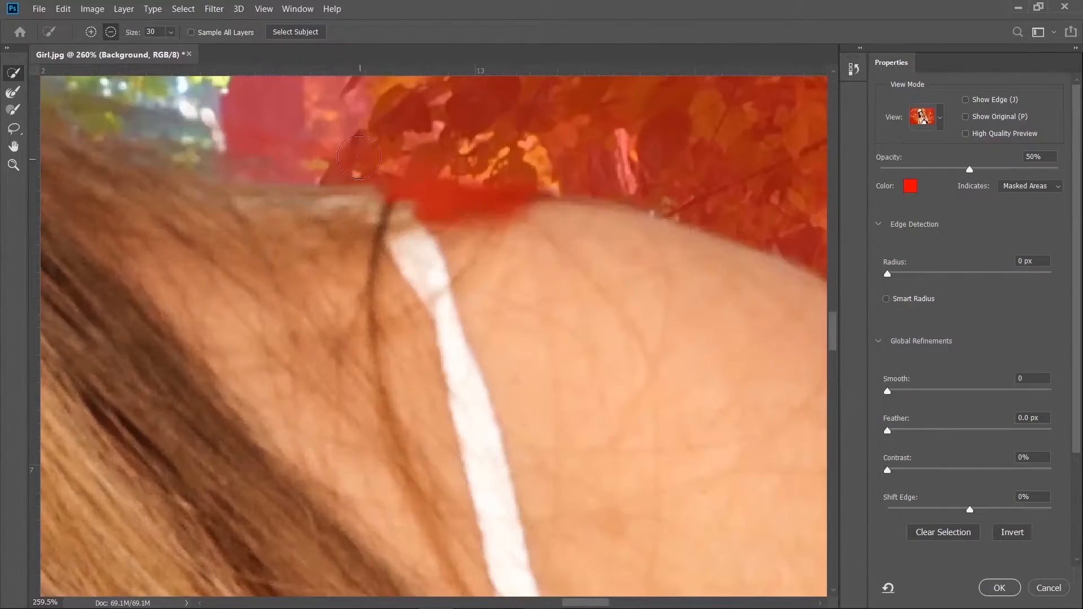
{"action": "scroll", "coordinate": [607, 230], "scroll_direction": "down", "scroll_amount": 5}
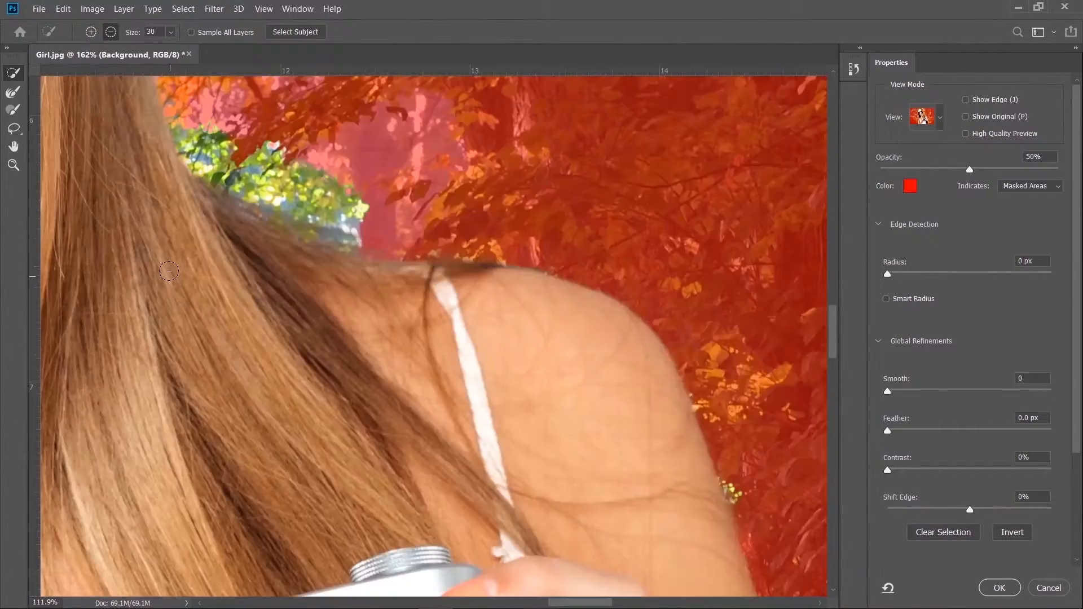
- Subtract the leaves beside the right-hand hair from the selection, from the shoulder up to the hat brim
{"action": "scroll", "coordinate": [151, 306], "scroll_direction": "up", "scroll_amount": 5}
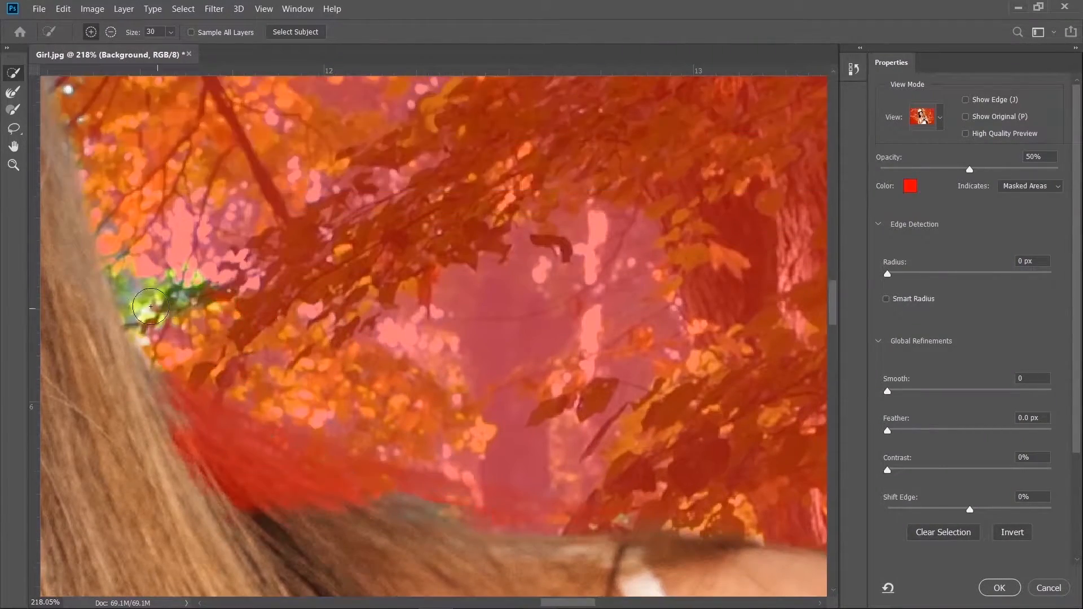
{"action": "scroll", "coordinate": [150, 306], "scroll_direction": "up", "scroll_amount": 2}
{"action": "mouse_move", "coordinate": [137, 414]}
{"action": "left_mouse_down"}
{"action": "mouse_move", "coordinate": [101, 273]}
{"action": "mouse_move", "coordinate": [98, 191]}
{"action": "left_mouse_up"}
{"action": "scroll", "coordinate": [100, 265], "scroll_direction": "down", "scroll_amount": 1}
{"action": "scroll", "coordinate": [100, 248], "scroll_direction": "up", "scroll_amount": 3}
{"action": "scroll", "coordinate": [100, 190], "scroll_direction": "left", "scroll_amount": 5}
{"action": "scroll", "coordinate": [394, 254], "scroll_direction": "up", "scroll_amount": 4}
{"action": "left_click_drag", "start_coordinate": [459, 373], "coordinate": [420, 138]}
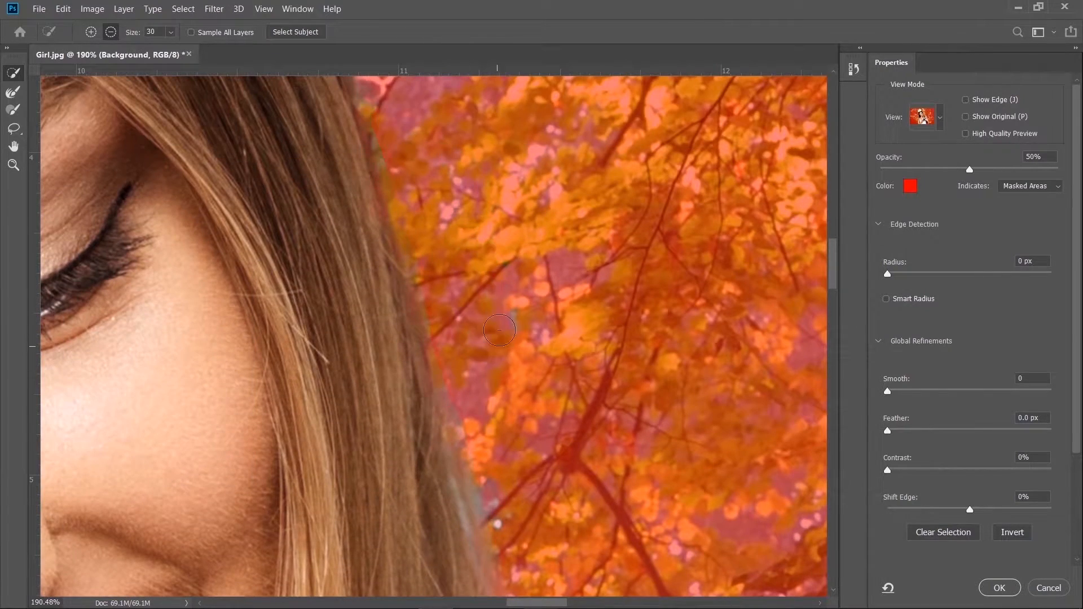
{"action": "scroll", "coordinate": [500, 390], "scroll_direction": "down", "scroll_amount": 5}
{"action": "left_click_drag", "start_coordinate": [503, 480], "coordinate": [480, 377]}
{"action": "scroll", "coordinate": [471, 350], "scroll_direction": "up", "scroll_amount": 3}
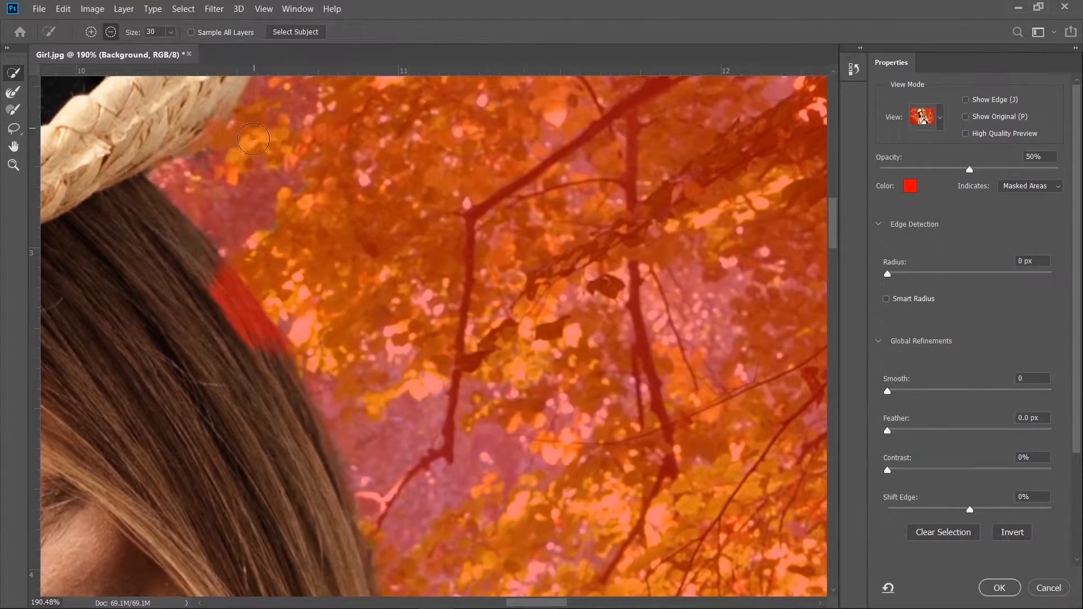
- Restore the clipped hair under the hat brim and clean up the selection around the hat's edge
{"action": "scroll", "coordinate": [341, 346], "scroll_direction": "down", "scroll_amount": 5}
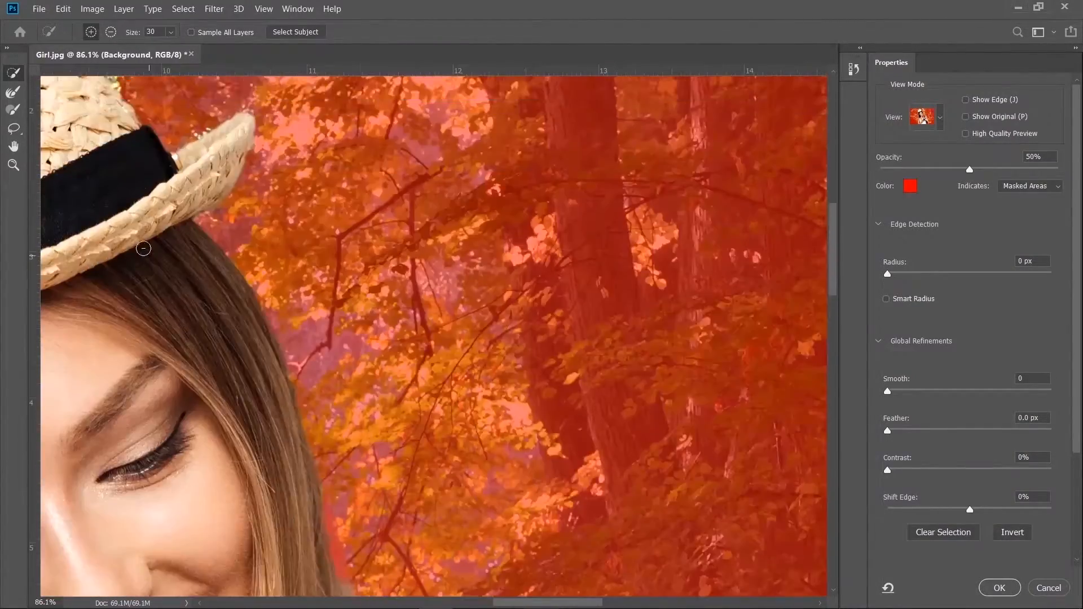
{"action": "scroll", "coordinate": [297, 187], "scroll_direction": "up", "scroll_amount": 3}
{"action": "scroll", "coordinate": [218, 122], "scroll_direction": "down", "scroll_amount": 5}
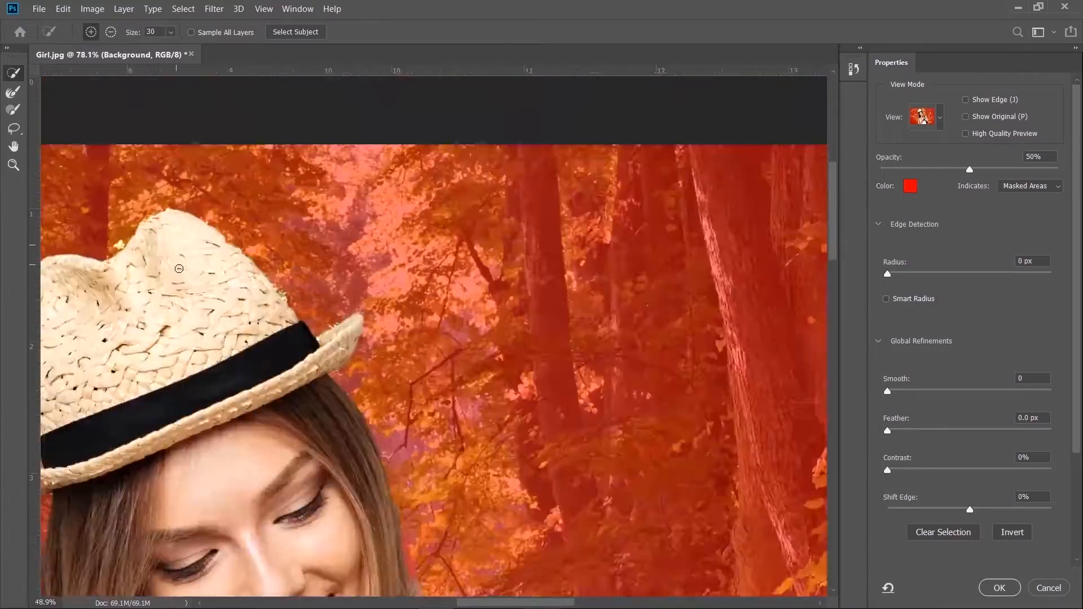
{"action": "scroll", "coordinate": [92, 278], "scroll_direction": "up", "scroll_amount": 5}
{"action": "scroll", "coordinate": [191, 427], "scroll_direction": "down", "scroll_amount": 5}
{"action": "scroll", "coordinate": [191, 428], "scroll_direction": "down", "scroll_amount": 2}
- Subtract the stray leaves along the outer edge of the left-hand arm from the selection
{"action": "scroll", "coordinate": [328, 187], "scroll_direction": "up", "scroll_amount": 5}
{"action": "scroll", "coordinate": [335, 242], "scroll_direction": "down", "scroll_amount": 5}
{"action": "scroll", "coordinate": [345, 297], "scroll_direction": "up", "scroll_amount": 5}
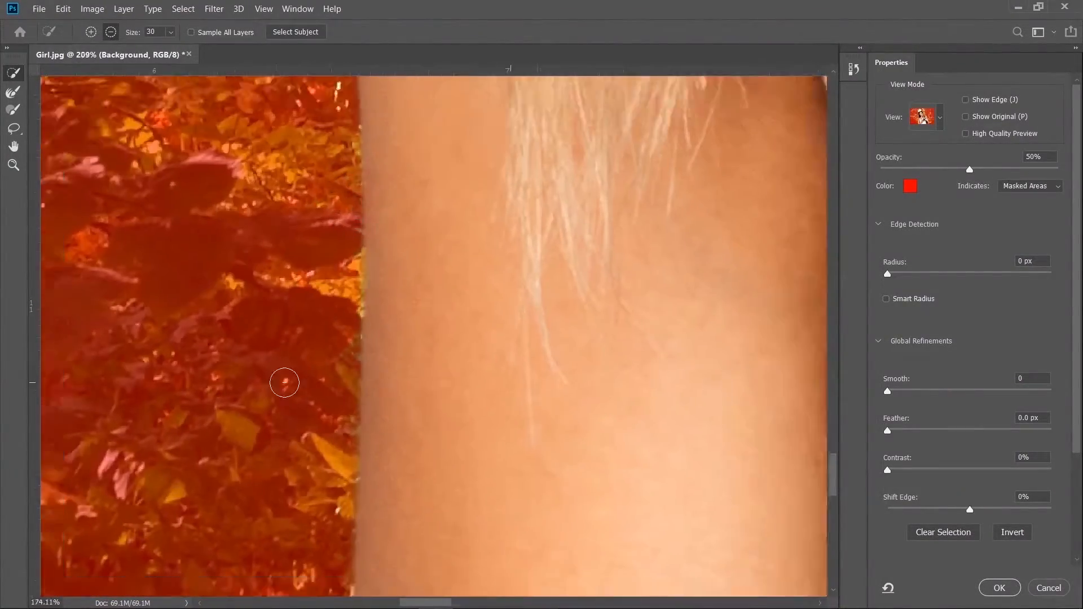
{"action": "scroll", "coordinate": [283, 379], "scroll_direction": "down", "scroll_amount": 5}
{"action": "scroll", "coordinate": [449, 329], "scroll_direction": "up", "scroll_amount": 6}
{"action": "scroll", "coordinate": [394, 384], "scroll_direction": "down", "scroll_amount": 5}
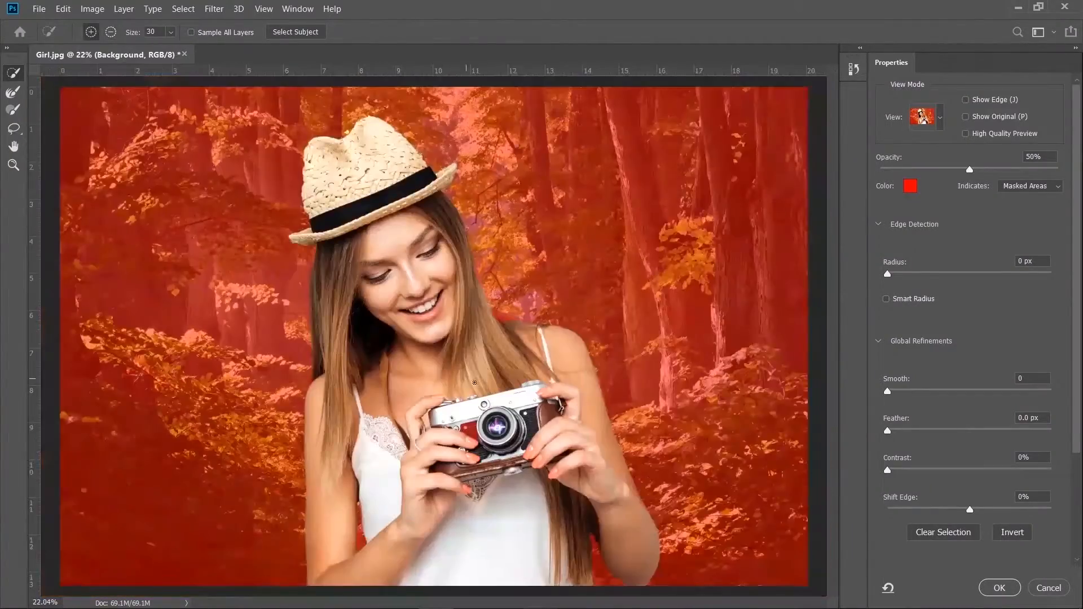
- With the brush size set to 15, subtract the foliage at the top of the gap between arm and dress, and undo the last stroke
{"action": "scroll", "coordinate": [437, 164], "scroll_direction": "up", "scroll_amount": 5}
{"action": "scroll", "coordinate": [442, 373], "scroll_direction": "down", "scroll_amount": 2}
{"action": "scroll", "coordinate": [442, 373], "scroll_direction": "down", "scroll_amount": 5}
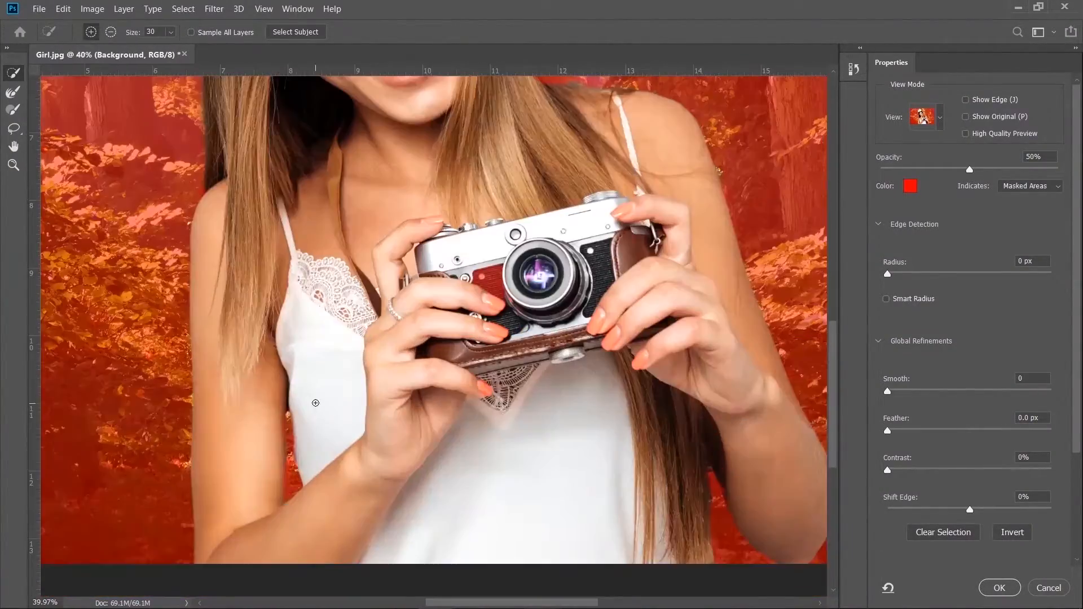
{"action": "scroll", "coordinate": [333, 225], "scroll_direction": "up", "scroll_amount": 5}
{"action": "scroll", "coordinate": [300, 400], "scroll_direction": "up", "scroll_amount": 4}
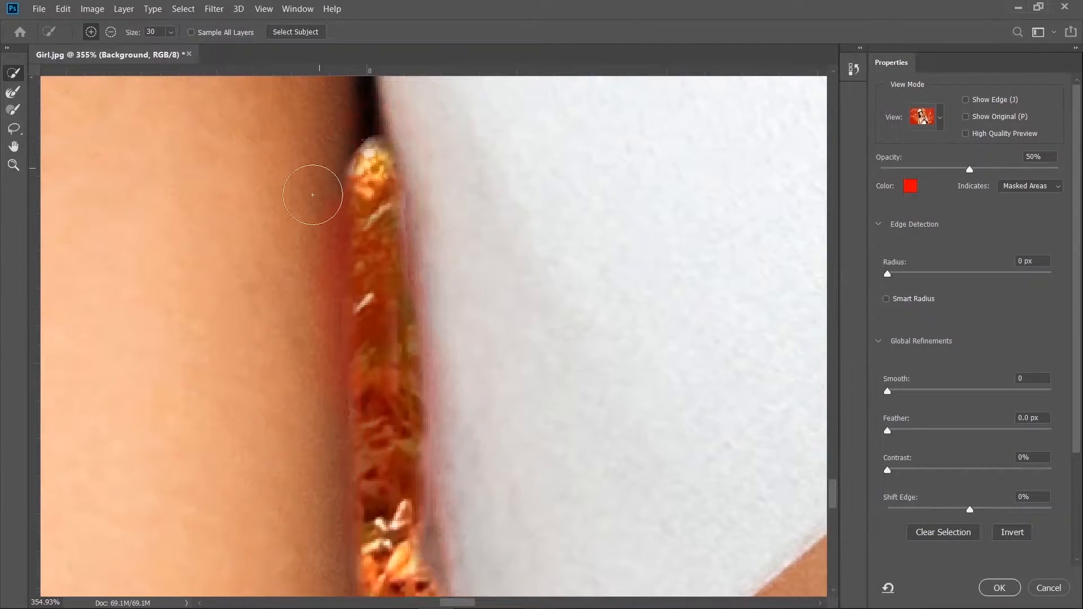
{"action": "left_click", "coordinate": [170, 32]}
{"action": "left_click_drag", "start_coordinate": [174, 49], "coordinate": [169, 48]}
{"action": "left_click", "coordinate": [111, 32]}
{"action": "left_click", "coordinate": [171, 32]}
{"action": "left_click_drag", "start_coordinate": [378, 160], "coordinate": [382, 230]}
{"action": "left_click", "coordinate": [63, 9]}
{"action": "left_click", "coordinate": [93, 26]}
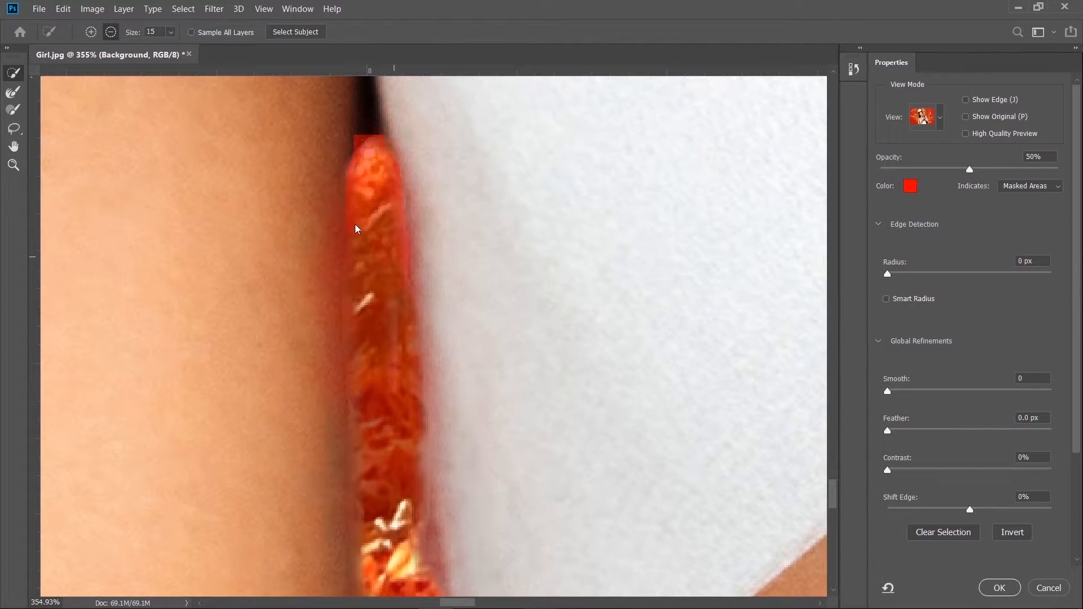
- Subtract the remaining foliage in the narrow gap between the left-hand arm and the white dress from the selection
{"action": "left_click_drag", "start_coordinate": [372, 163], "coordinate": [383, 343]}
{"action": "scroll", "coordinate": [382, 343], "scroll_direction": "down", "scroll_amount": 1}
{"action": "left_click_drag", "start_coordinate": [345, 393], "coordinate": [339, 406]}
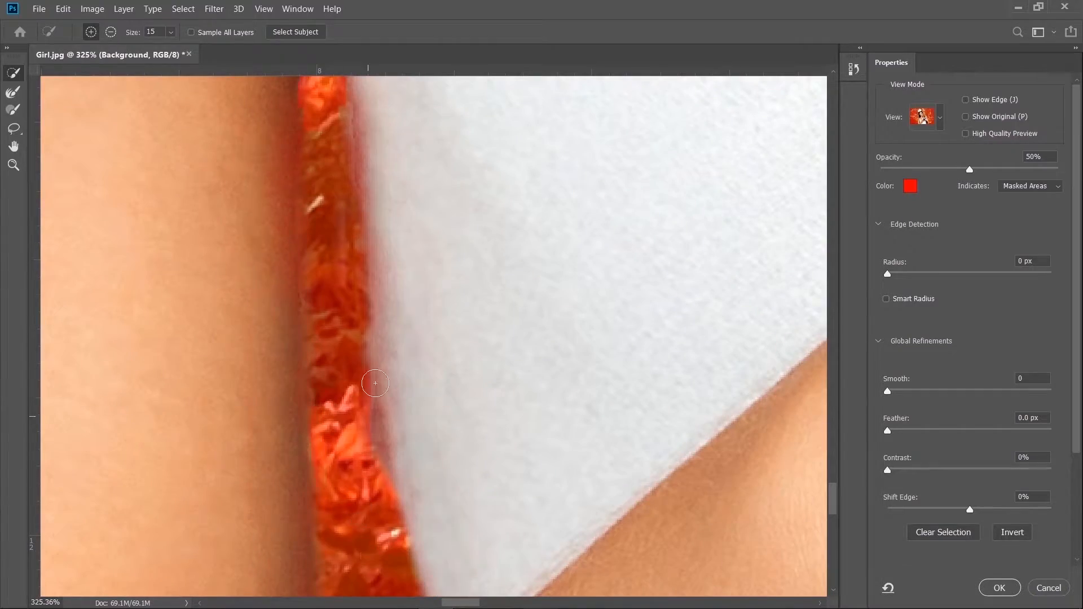
{"action": "scroll", "coordinate": [368, 479], "scroll_direction": "down", "scroll_amount": 15}
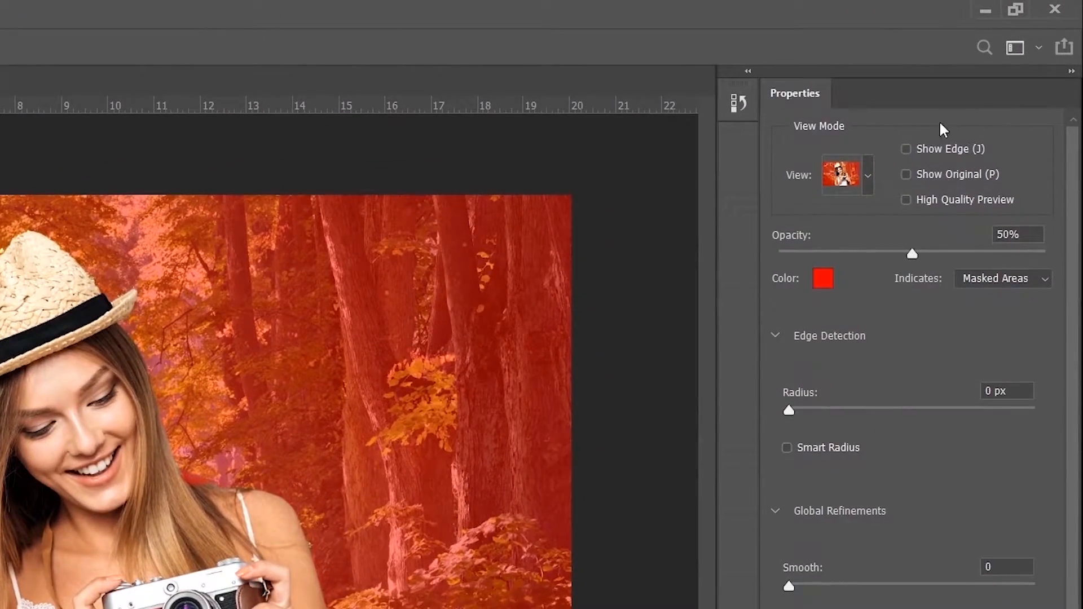
- Set the edge detection radius to 8 px with Smart Radius enabled, showing the edge overlay only while adjusting it
{"action": "left_click", "coordinate": [905, 147]}
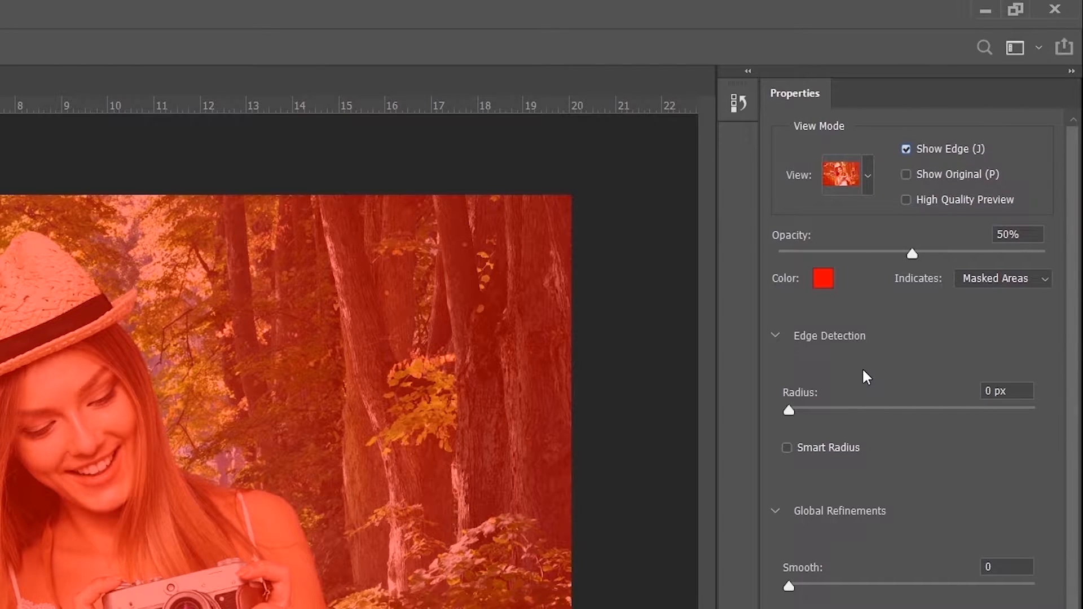
{"action": "left_click_drag", "start_coordinate": [790, 411], "coordinate": [886, 391]}
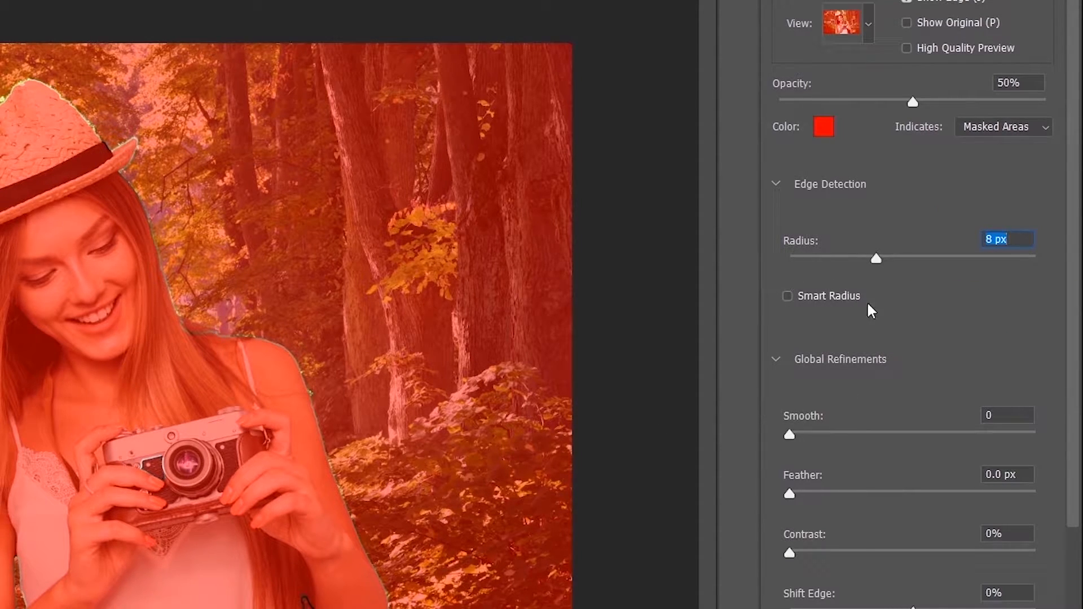
{"action": "left_click", "coordinate": [788, 295]}
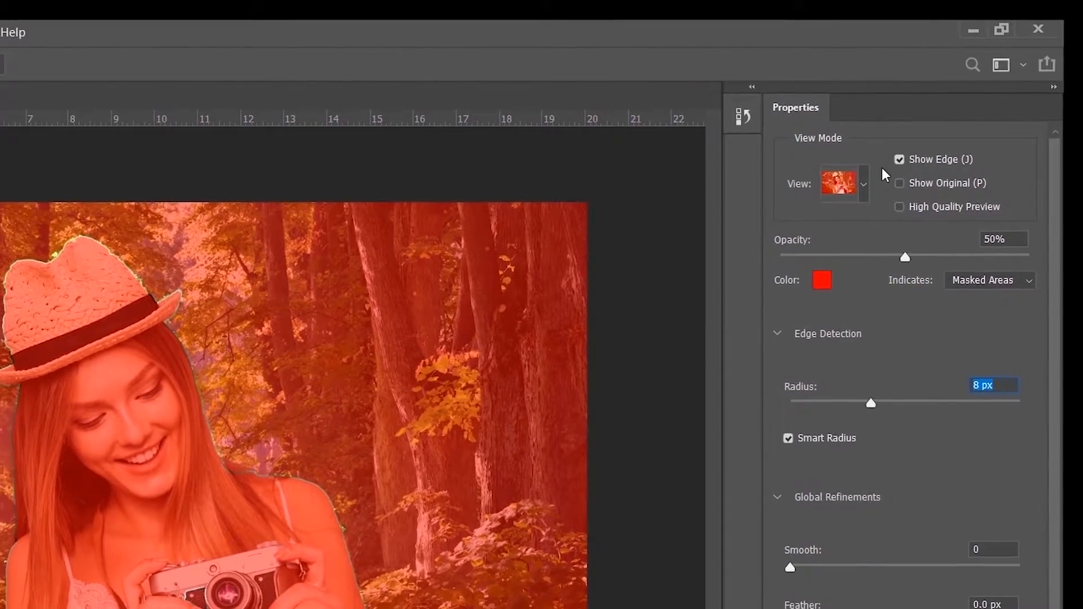
{"action": "left_click", "coordinate": [906, 1]}
{"action": "left_click", "coordinate": [909, 154]}
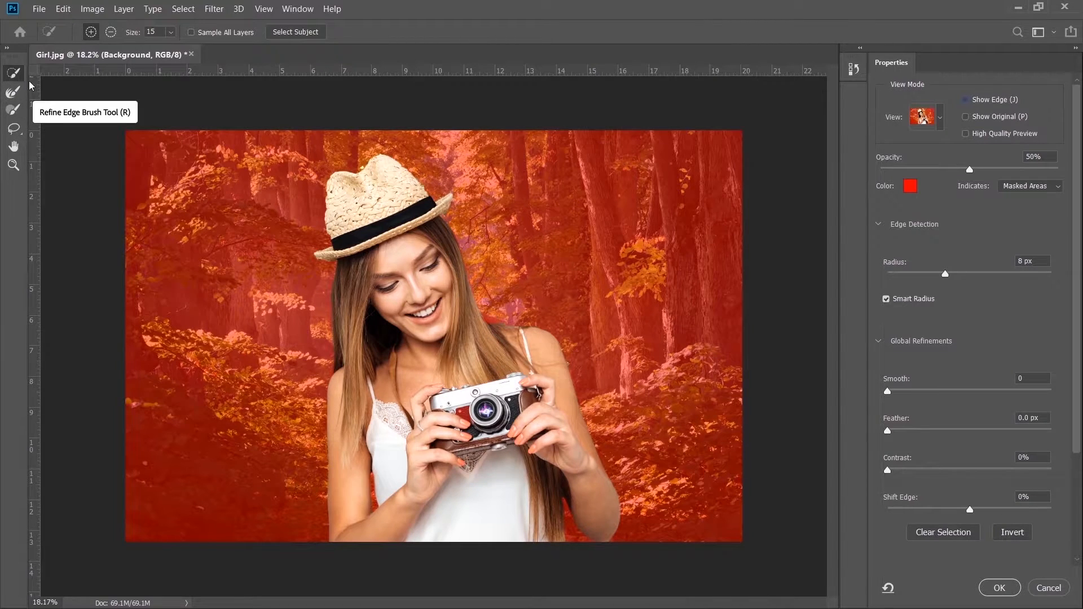
- With the Refine Edge Brush at size 50, refine the right-hand hair edge just under the hat brim
{"action": "left_click", "coordinate": [14, 98]}
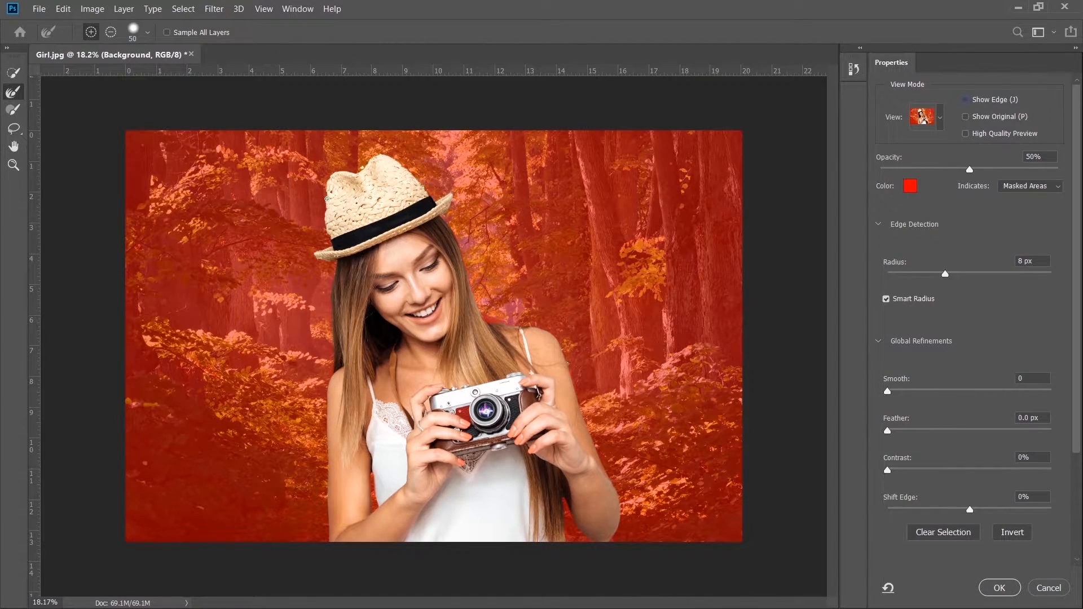
{"action": "scroll", "coordinate": [328, 185], "scroll_direction": "up", "scroll_amount": 8}
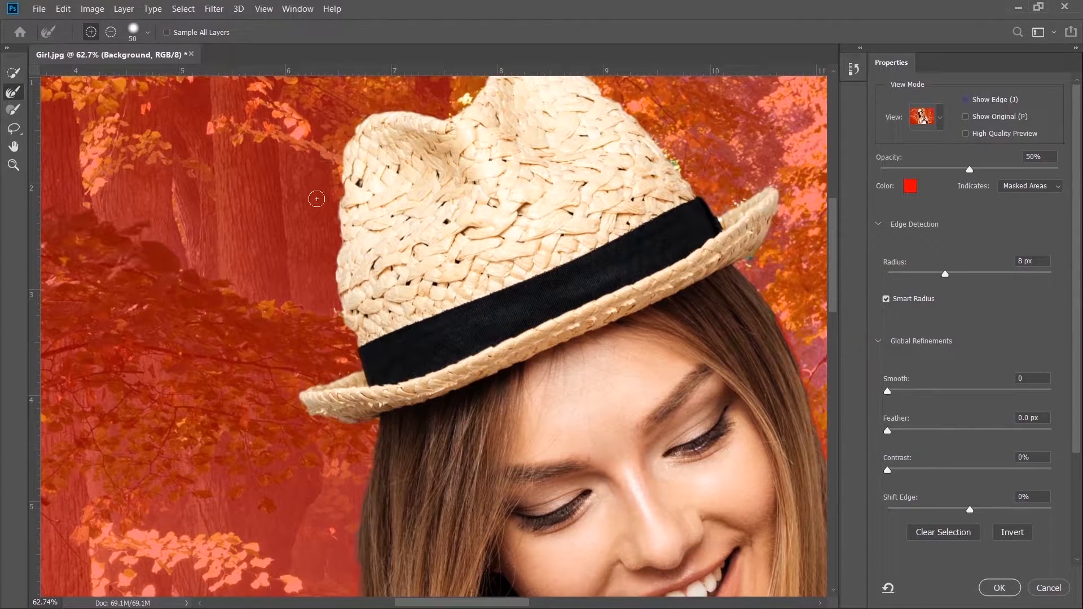
{"action": "scroll", "coordinate": [318, 220], "scroll_direction": "up", "scroll_amount": 4}
{"action": "scroll", "coordinate": [389, 191], "scroll_direction": "up", "scroll_amount": 4}
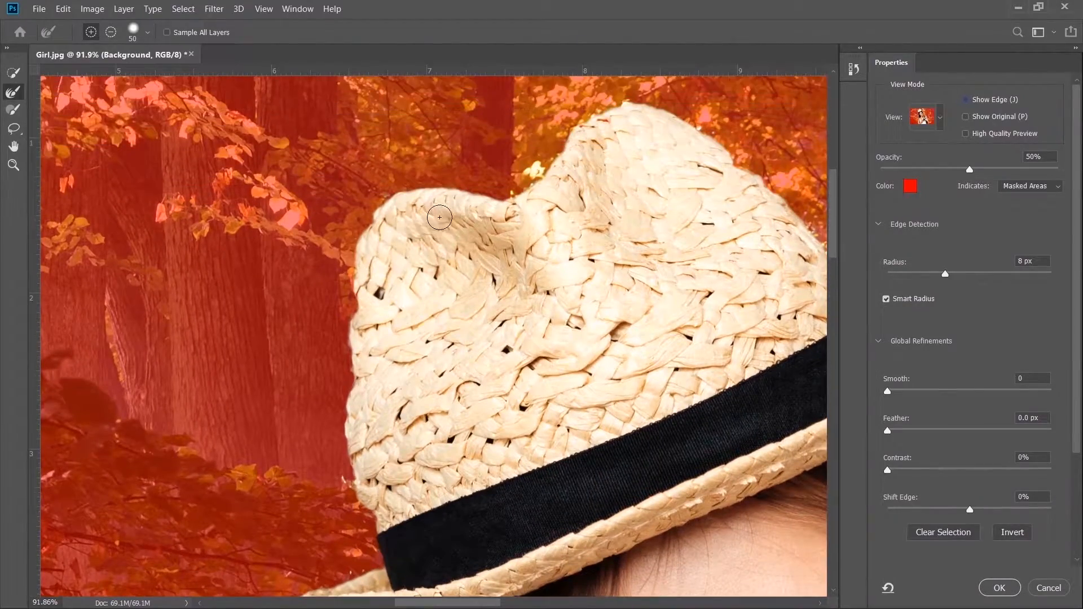
{"action": "scroll", "coordinate": [508, 257], "scroll_direction": "down", "scroll_amount": 2}
{"action": "scroll", "coordinate": [515, 262], "scroll_direction": "down", "scroll_amount": 8}
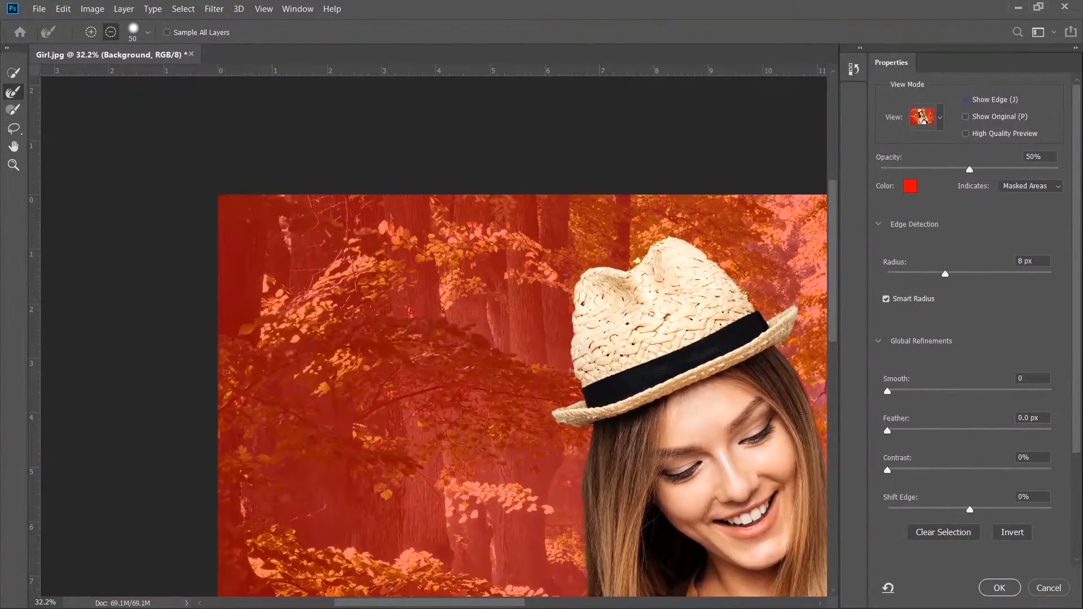
{"action": "scroll", "coordinate": [802, 416], "scroll_direction": "up", "scroll_amount": 10}
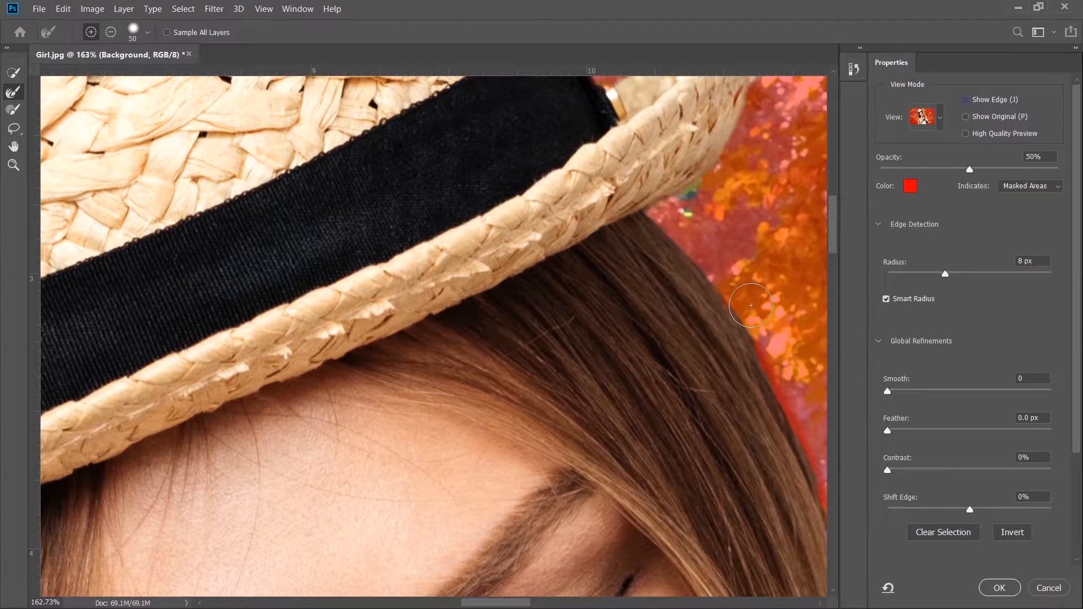
{"action": "left_click_drag", "start_coordinate": [652, 252], "coordinate": [715, 303]}
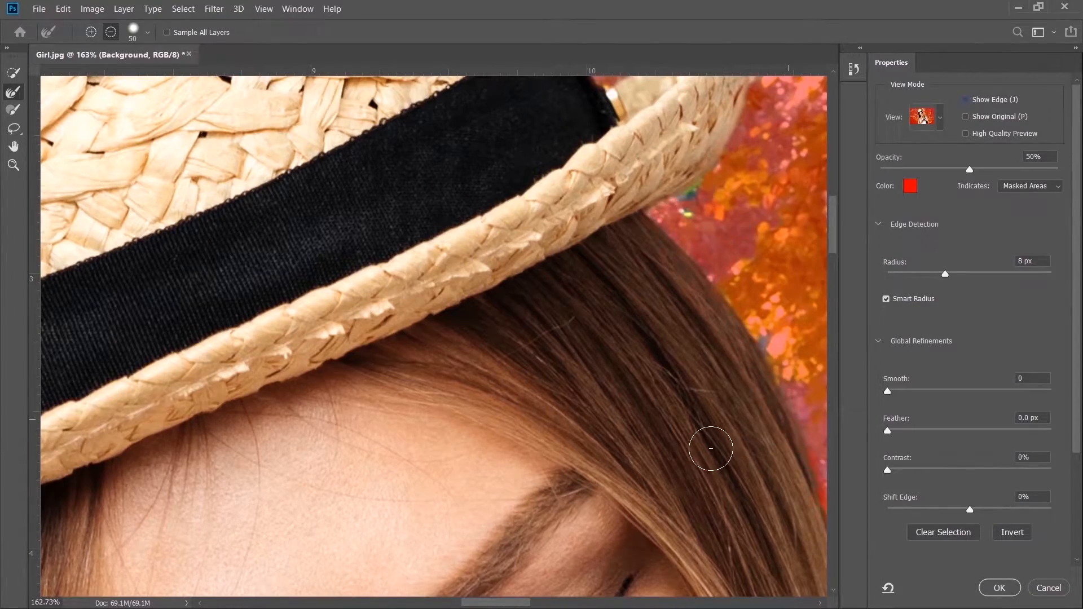
- Continue refining the right-hand hair edge downward beside the eye
{"action": "scroll", "coordinate": [699, 448], "scroll_direction": "down", "scroll_amount": 5}
{"action": "scroll", "coordinate": [813, 530], "scroll_direction": "up", "scroll_amount": 1}
{"action": "scroll", "coordinate": [789, 502], "scroll_direction": "up", "scroll_amount": 8}
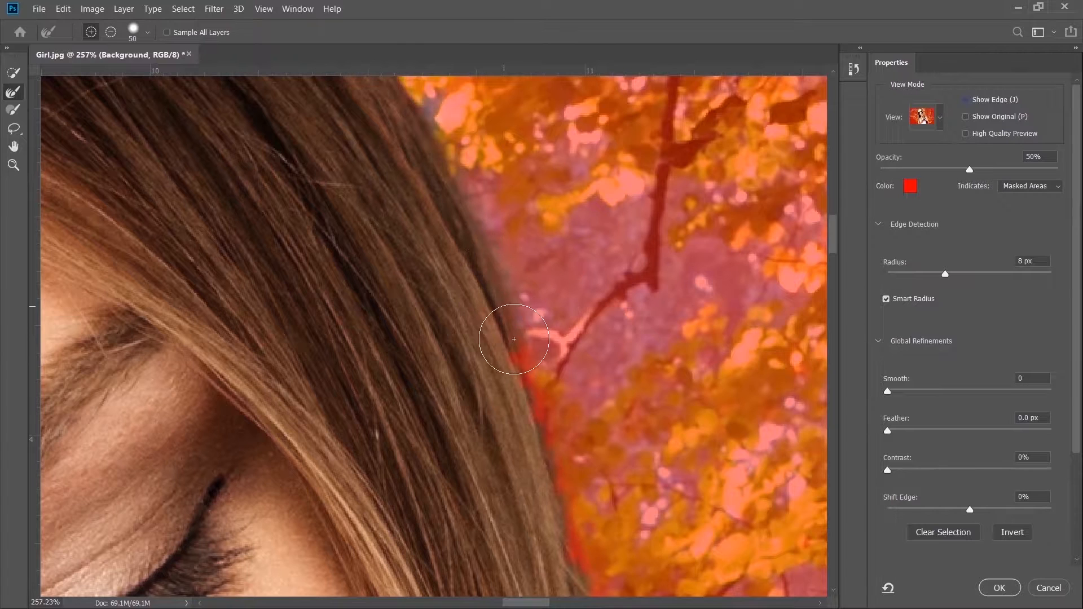
{"action": "scroll", "coordinate": [571, 440], "scroll_direction": "down", "scroll_amount": 4}
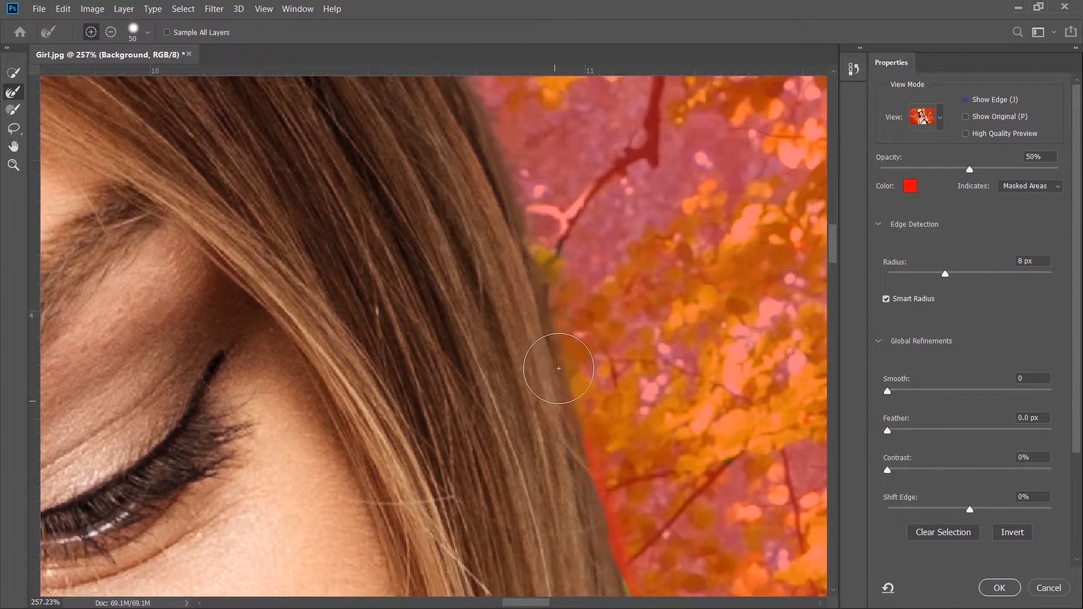
{"action": "left_click_drag", "start_coordinate": [570, 320], "coordinate": [577, 349]}
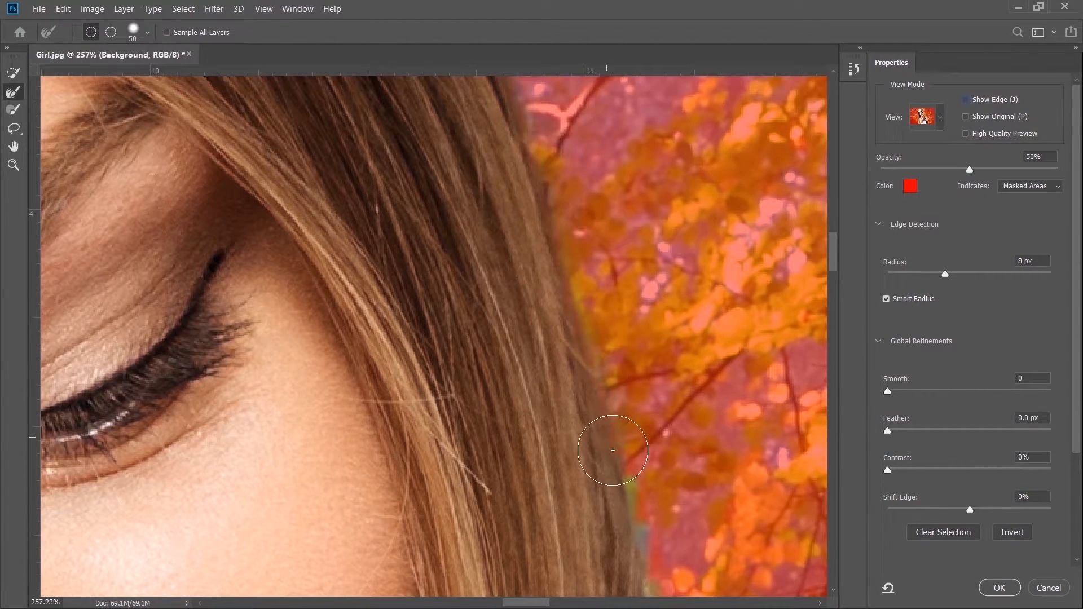
- Refine the right-hand hair edge beside the cheek, down to the level of the mouth
{"action": "scroll", "coordinate": [648, 394], "scroll_direction": "down", "scroll_amount": 3}
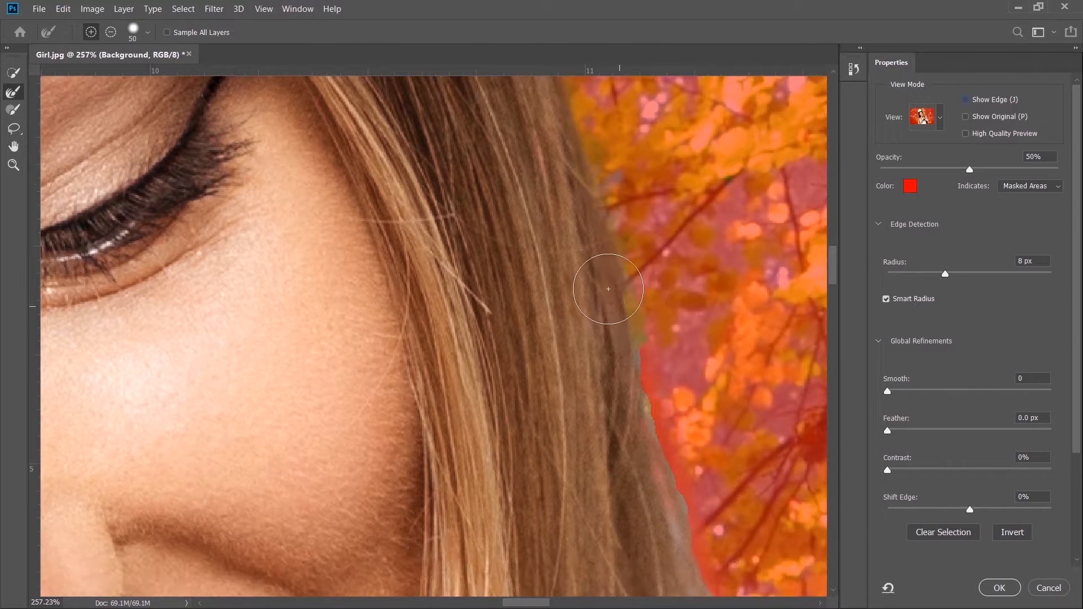
{"action": "left_click_drag", "start_coordinate": [583, 294], "coordinate": [606, 415]}
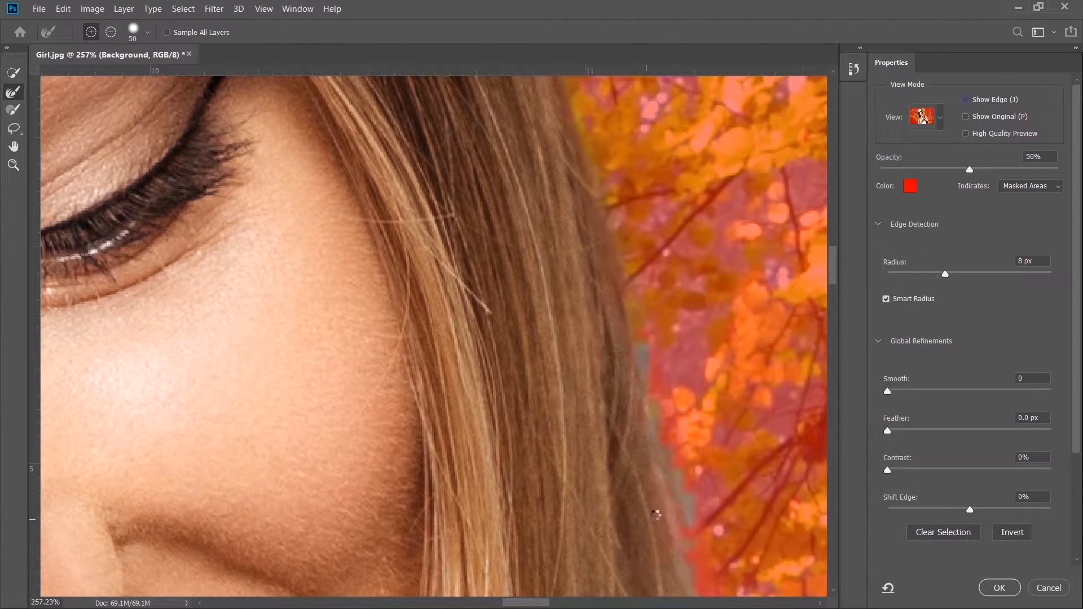
{"action": "scroll", "coordinate": [656, 516], "scroll_direction": "down", "scroll_amount": 2}
{"action": "mouse_move", "coordinate": [628, 363]}
{"action": "left_mouse_down"}
{"action": "mouse_move", "coordinate": [652, 393]}
{"action": "mouse_move", "coordinate": [688, 499]}
{"action": "left_mouse_up"}
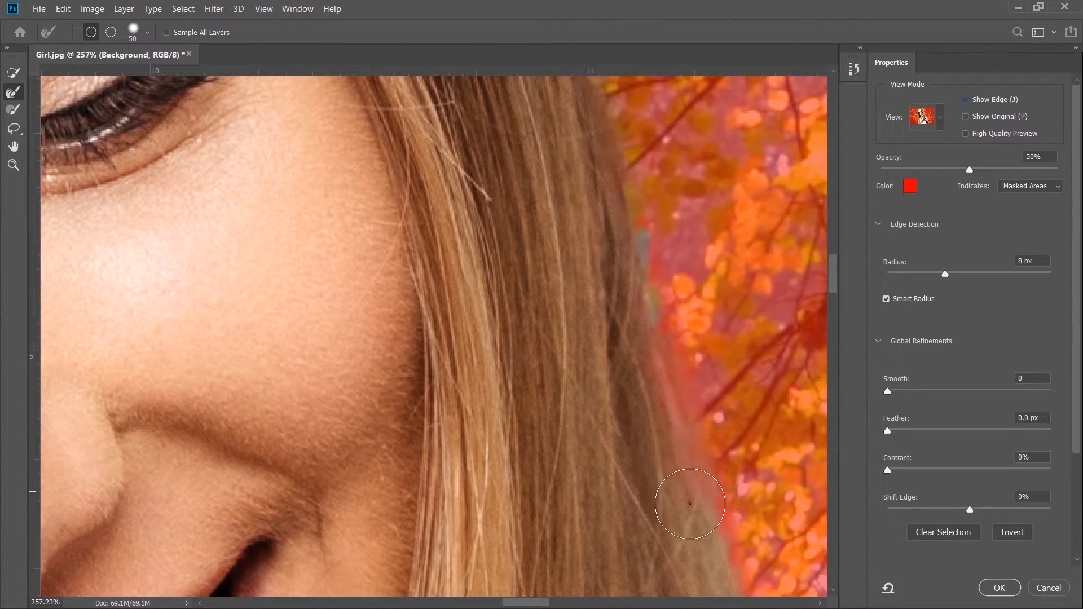
{"action": "left_click_drag", "start_coordinate": [635, 235], "coordinate": [662, 382]}
{"action": "scroll", "coordinate": [654, 468], "scroll_direction": "down", "scroll_amount": 5}
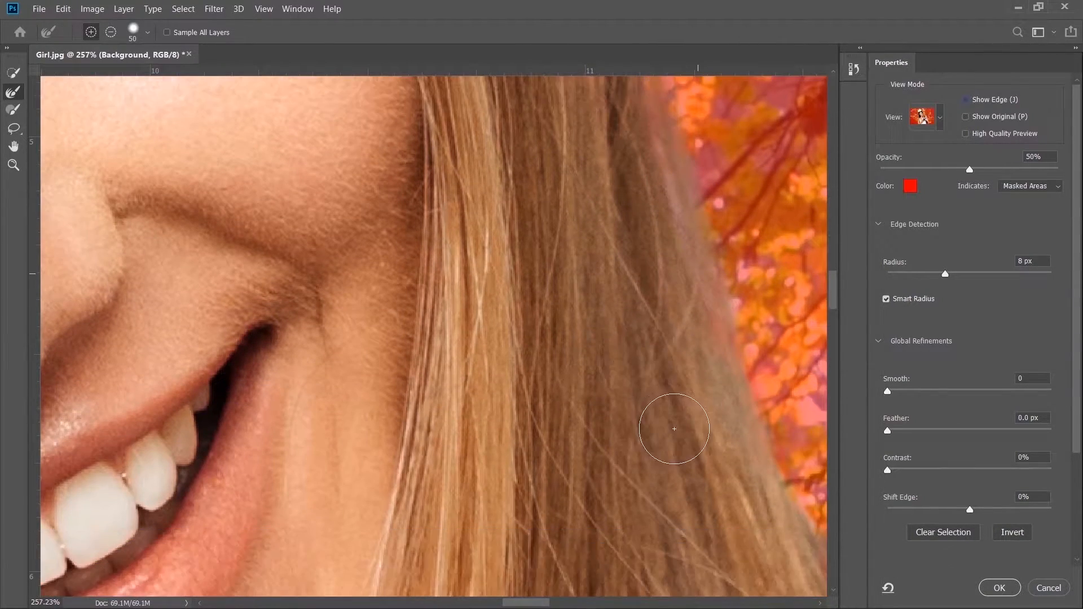
- Refine the edge where the right-hand hair spreads out onto the shoulder
{"action": "scroll", "coordinate": [664, 451], "scroll_direction": "down", "scroll_amount": 5}
{"action": "scroll", "coordinate": [717, 468], "scroll_direction": "up", "scroll_amount": 4}
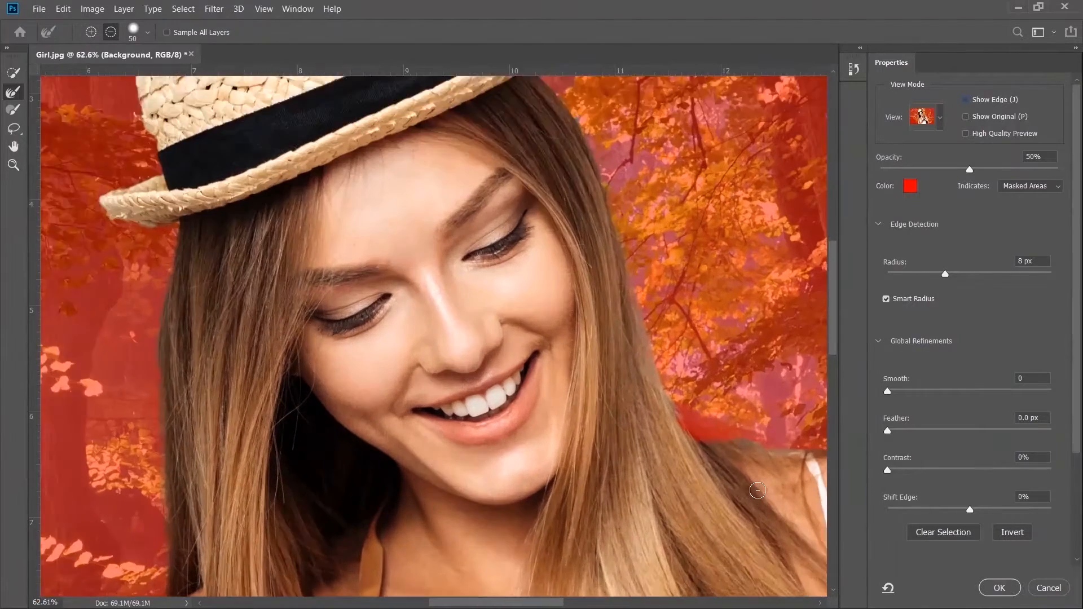
{"action": "scroll", "coordinate": [717, 468], "scroll_direction": "up", "scroll_amount": 2}
{"action": "left_click_drag", "start_coordinate": [615, 348], "coordinate": [755, 403]}
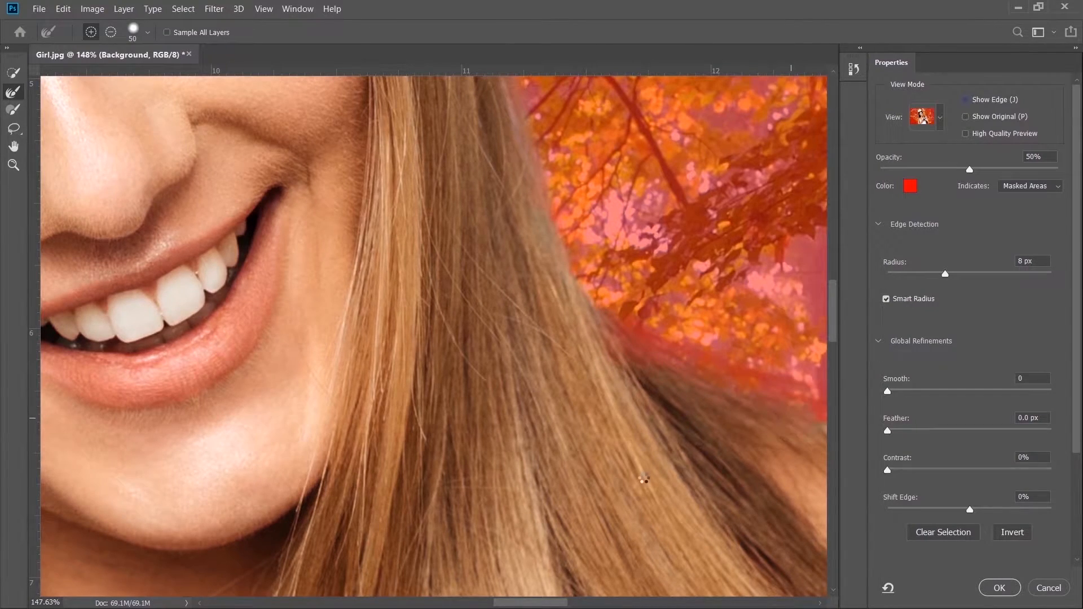
- Refine the selection edge along the top of the right-hand shoulder, from the hair past the dress strap
{"action": "scroll", "coordinate": [644, 478], "scroll_direction": "down", "scroll_amount": 5}
{"action": "scroll", "coordinate": [685, 497], "scroll_direction": "down", "scroll_amount": 1}
{"action": "scroll", "coordinate": [751, 451], "scroll_direction": "up", "scroll_amount": 3}
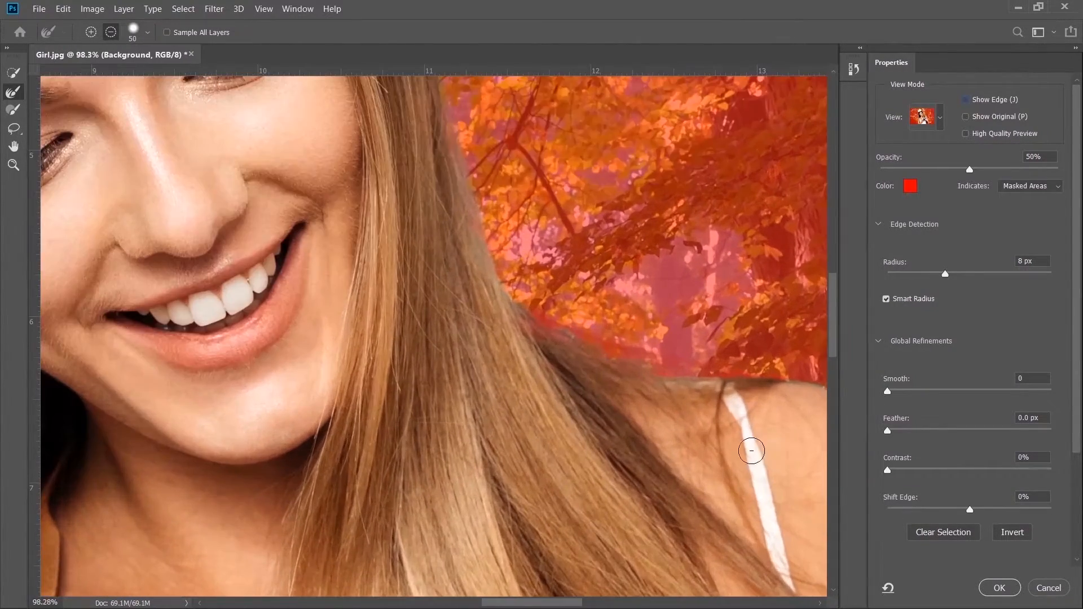
{"action": "scroll", "coordinate": [719, 430], "scroll_direction": "up", "scroll_amount": 8}
{"action": "left_click_drag", "start_coordinate": [566, 349], "coordinate": [778, 353]}
{"action": "left_click_drag", "start_coordinate": [621, 342], "coordinate": [766, 373]}
{"action": "scroll", "coordinate": [525, 425], "scroll_direction": "down", "scroll_amount": 4}
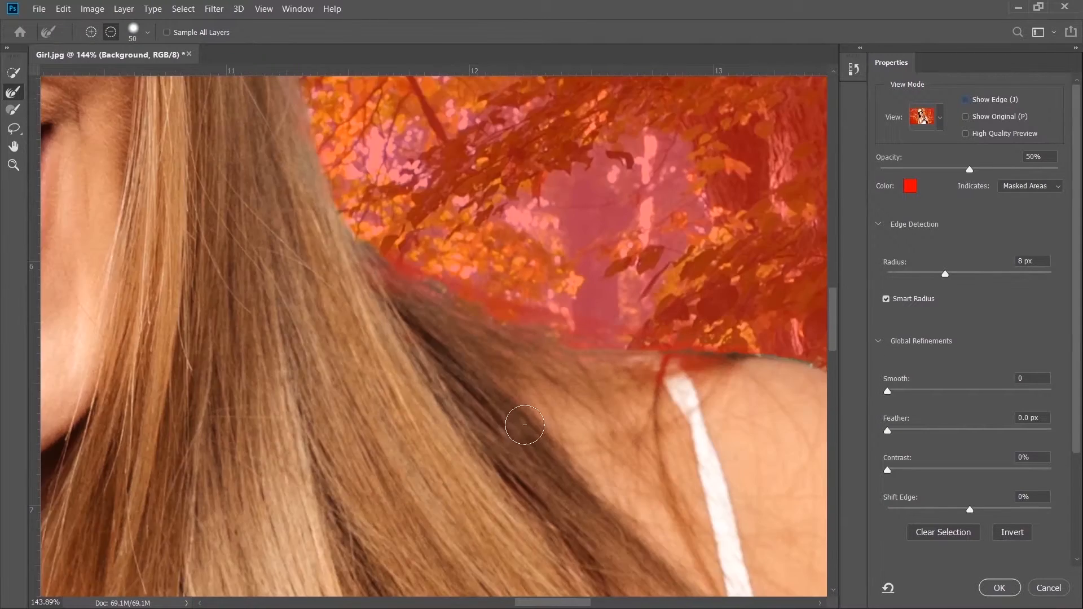
- Go over the right-hand hair edge beside the cheek and the shoulder line near the strap again with the Refine Edge Brush
{"action": "scroll", "coordinate": [524, 425], "scroll_direction": "up", "scroll_amount": 1}
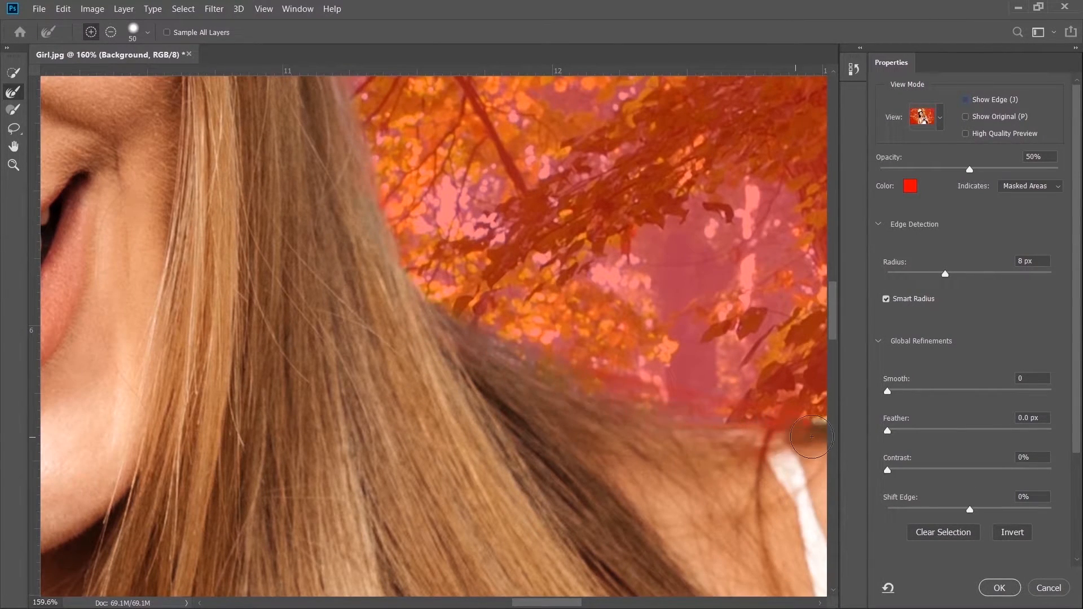
{"action": "scroll", "coordinate": [586, 472], "scroll_direction": "down", "scroll_amount": 2}
{"action": "scroll", "coordinate": [378, 195], "scroll_direction": "up", "scroll_amount": 3}
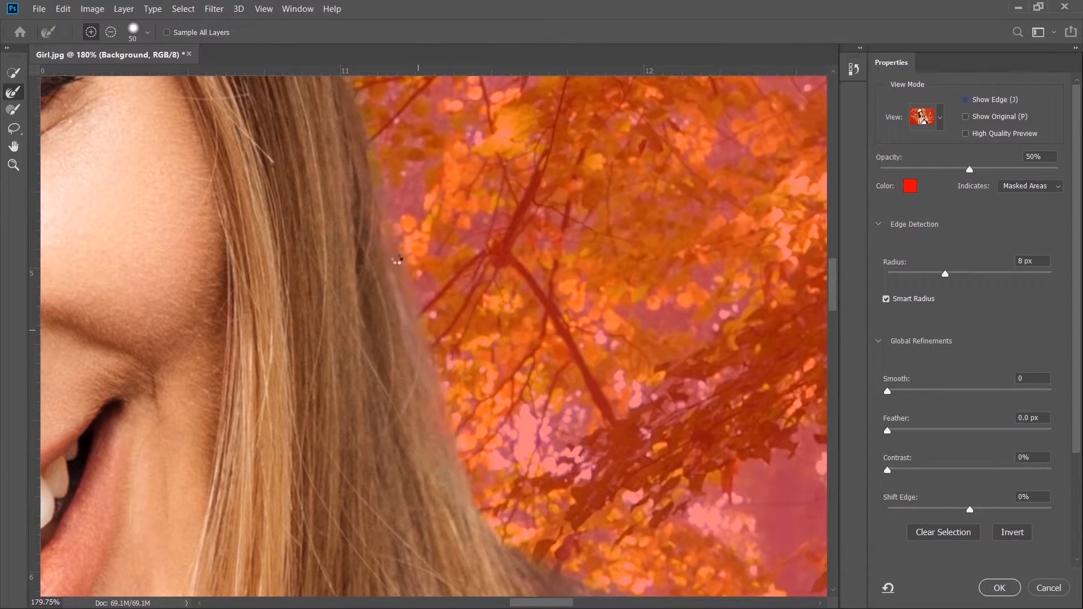
{"action": "scroll", "coordinate": [479, 496], "scroll_direction": "down", "scroll_amount": 2}
{"action": "scroll", "coordinate": [762, 510], "scroll_direction": "up", "scroll_amount": 4}
{"action": "mouse_move", "coordinate": [659, 407]}
{"action": "left_mouse_down"}
{"action": "mouse_move", "coordinate": [520, 409]}
{"action": "mouse_move", "coordinate": [618, 425]}
{"action": "mouse_move", "coordinate": [580, 397]}
{"action": "mouse_move", "coordinate": [405, 394]}
{"action": "left_mouse_up"}
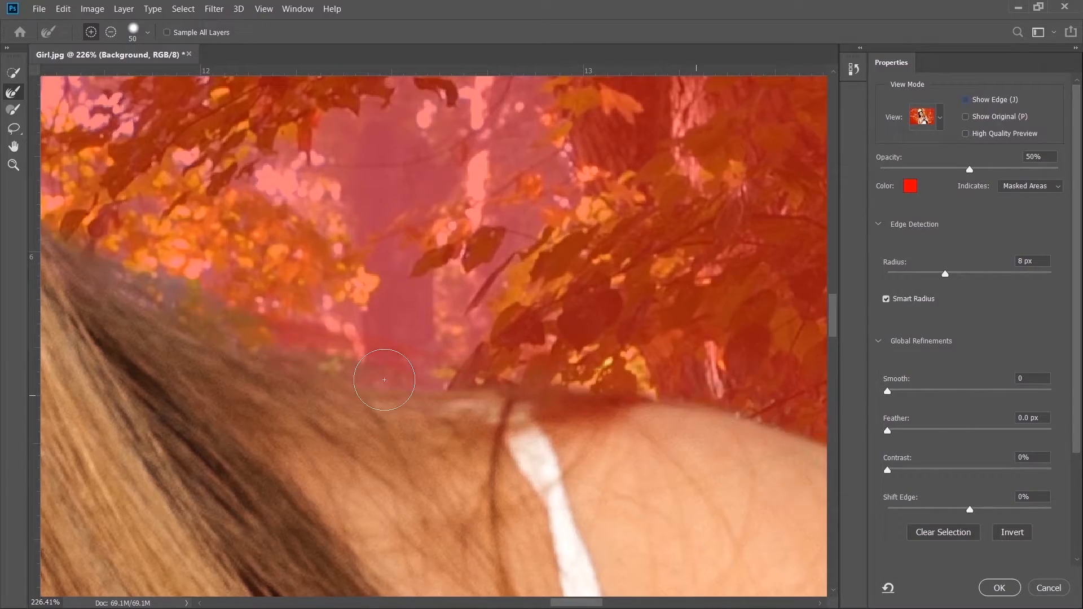
- Refine the outer edge of the left-hand hair down to the shoulder
{"action": "scroll", "coordinate": [435, 467], "scroll_direction": "down", "scroll_amount": 3}
{"action": "scroll", "coordinate": [436, 467], "scroll_direction": "down", "scroll_amount": 4}
{"action": "scroll", "coordinate": [288, 270], "scroll_direction": "up", "scroll_amount": 6}
{"action": "left_click_drag", "start_coordinate": [289, 306], "coordinate": [299, 73]}
{"action": "scroll", "coordinate": [275, 388], "scroll_direction": "down", "scroll_amount": 10}
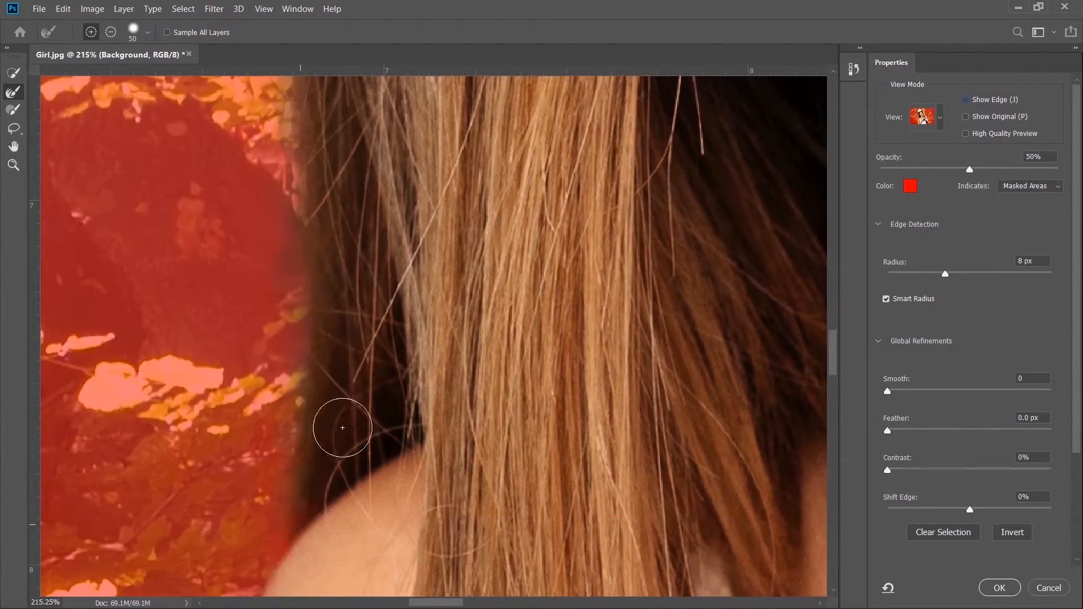
{"action": "scroll", "coordinate": [353, 462], "scroll_direction": "down", "scroll_amount": 4}
{"action": "scroll", "coordinate": [334, 176], "scroll_direction": "up", "scroll_amount": 4}
{"action": "scroll", "coordinate": [367, 278], "scroll_direction": "down", "scroll_amount": 6}
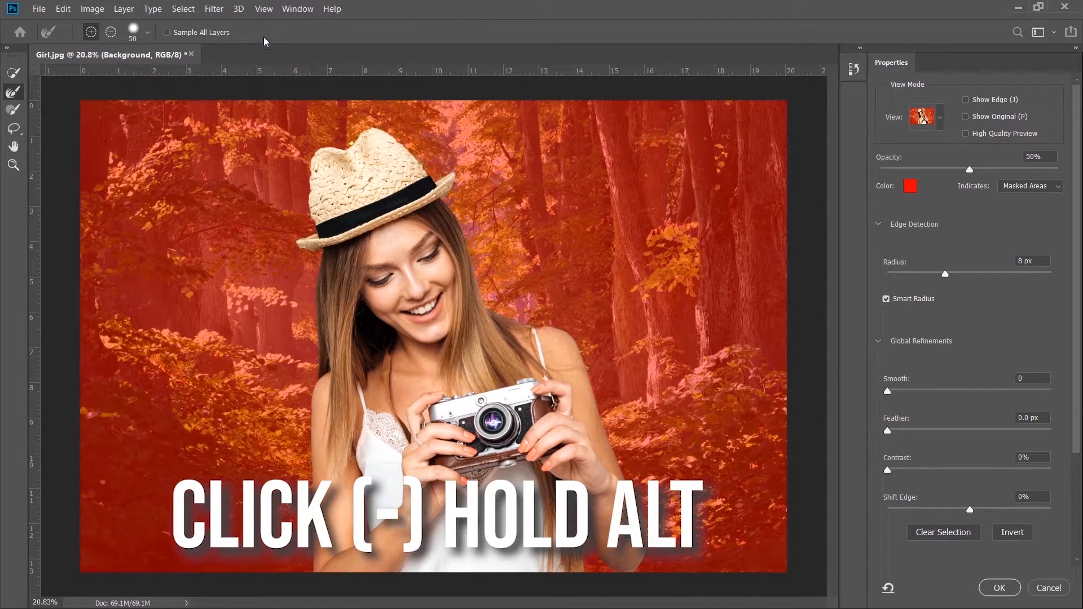
- Switch the Refine Edge Brush to subtract mode and restore the masked patch of hair above the right-hand shoulder
{"action": "left_click", "coordinate": [112, 32]}
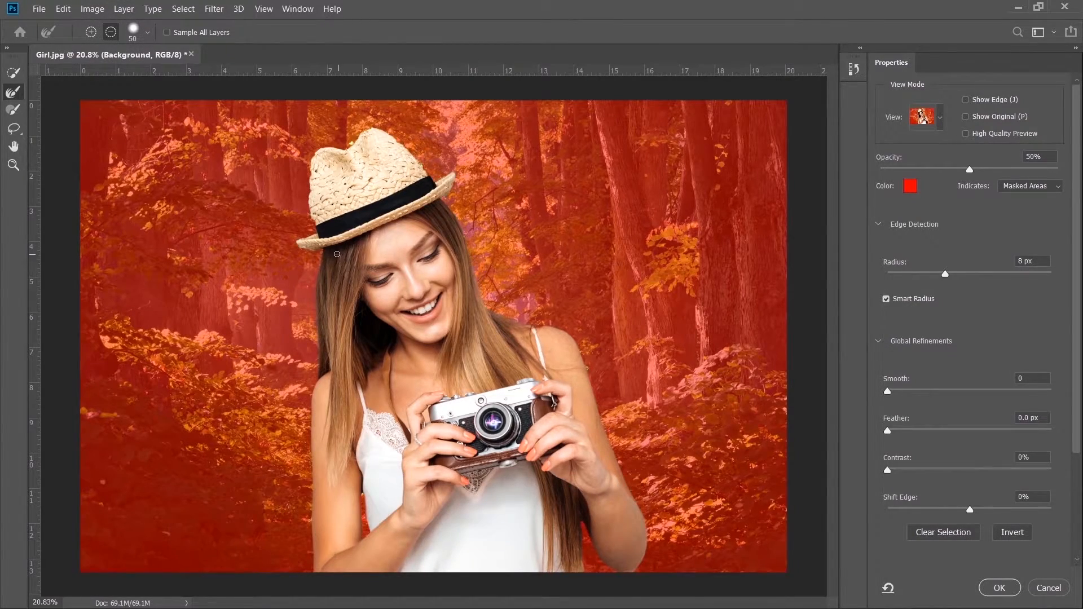
{"action": "scroll", "coordinate": [336, 254], "scroll_direction": "up", "scroll_amount": 5}
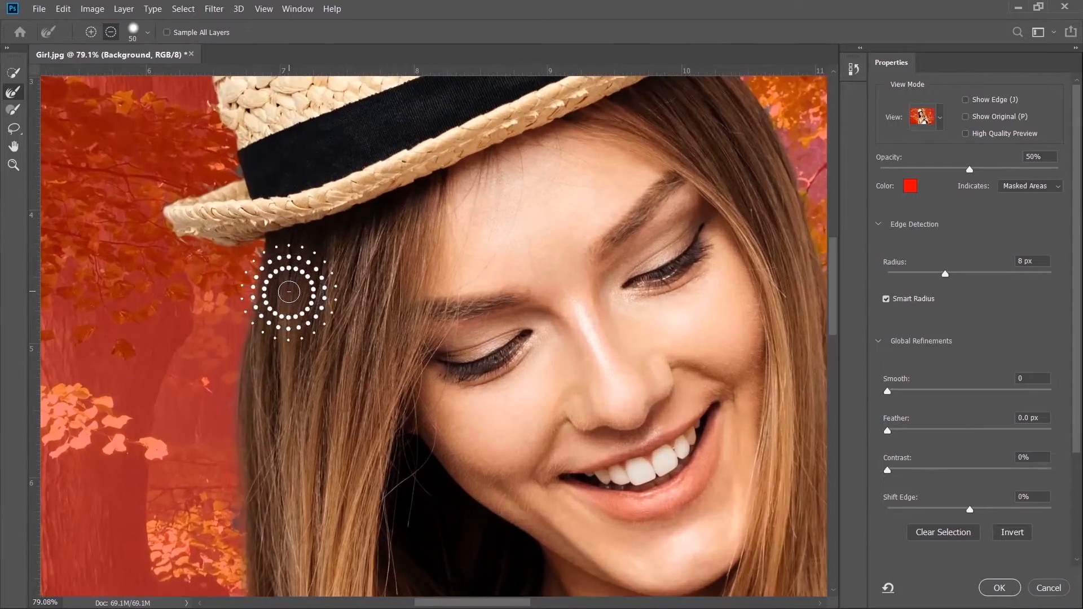
{"action": "scroll", "coordinate": [289, 292], "scroll_direction": "up", "scroll_amount": 2}
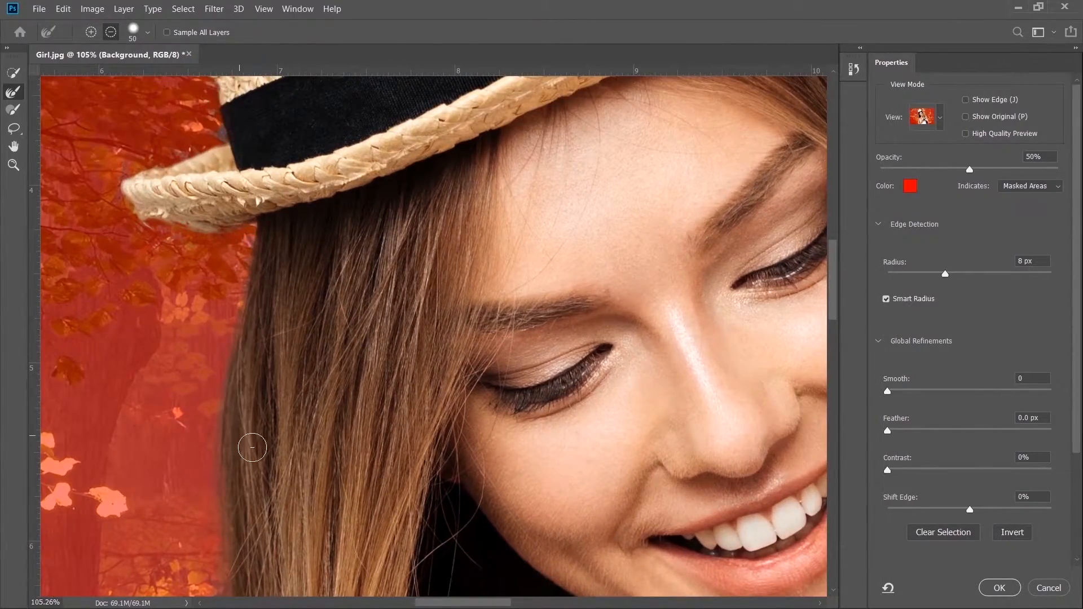
{"action": "scroll", "coordinate": [249, 513], "scroll_direction": "down", "scroll_amount": 2}
{"action": "scroll", "coordinate": [253, 496], "scroll_direction": "down", "scroll_amount": 5}
{"action": "scroll", "coordinate": [261, 480], "scroll_direction": "up", "scroll_amount": 3}
{"action": "scroll", "coordinate": [348, 518], "scroll_direction": "down", "scroll_amount": 5}
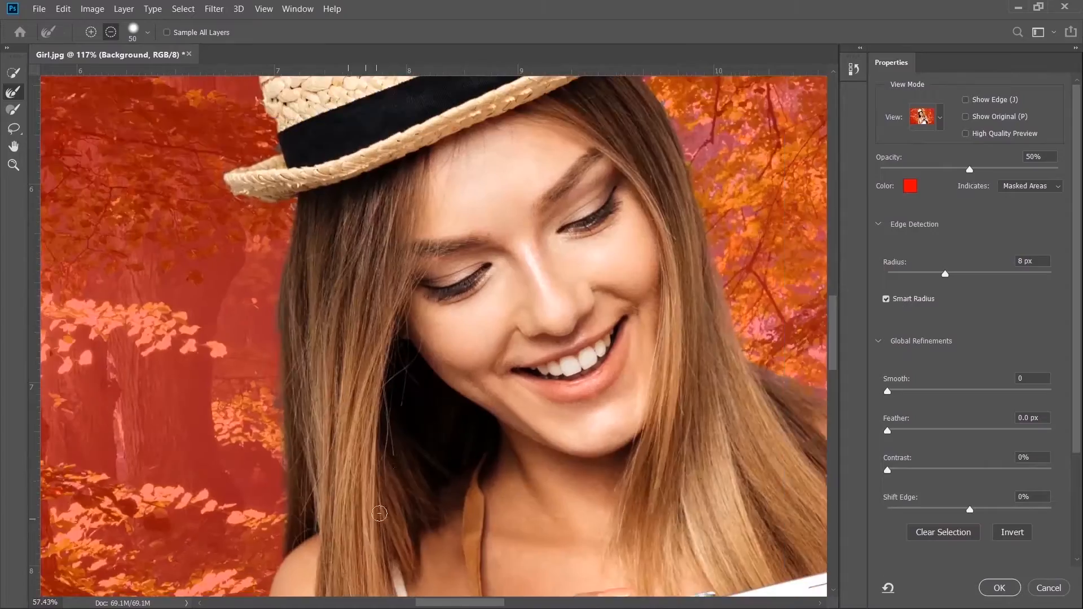
{"action": "scroll", "coordinate": [773, 452], "scroll_direction": "up", "scroll_amount": 10}
{"action": "left_click_drag", "start_coordinate": [361, 264], "coordinate": [417, 300]}
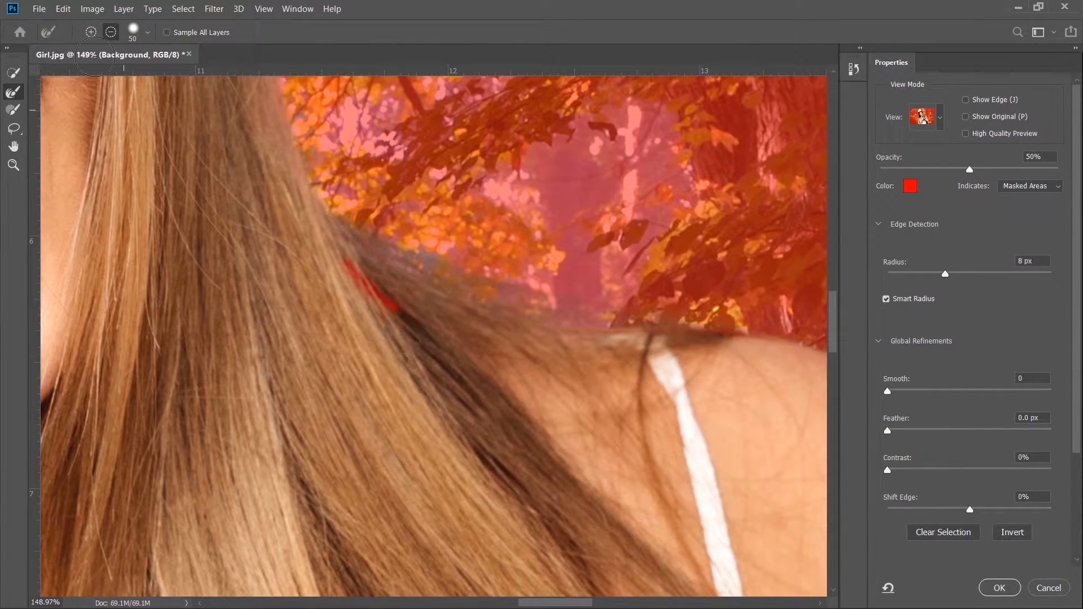
{"action": "scroll", "coordinate": [445, 361], "scroll_direction": "down", "scroll_amount": 4}
{"action": "scroll", "coordinate": [221, 270], "scroll_direction": "up", "scroll_amount": 7}
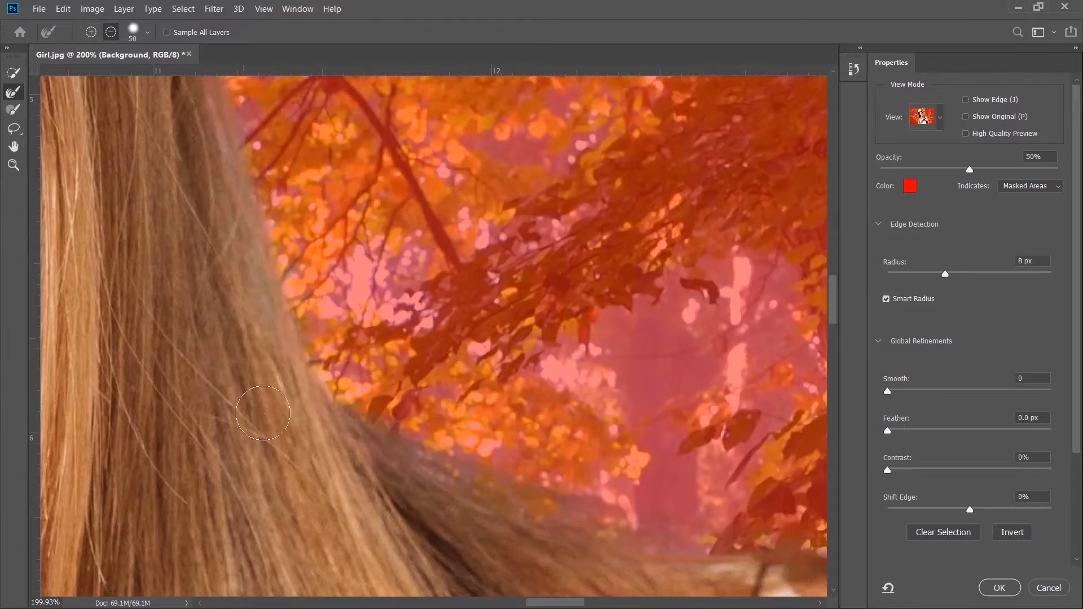
{"action": "scroll", "coordinate": [259, 408], "scroll_direction": "down", "scroll_amount": 10}
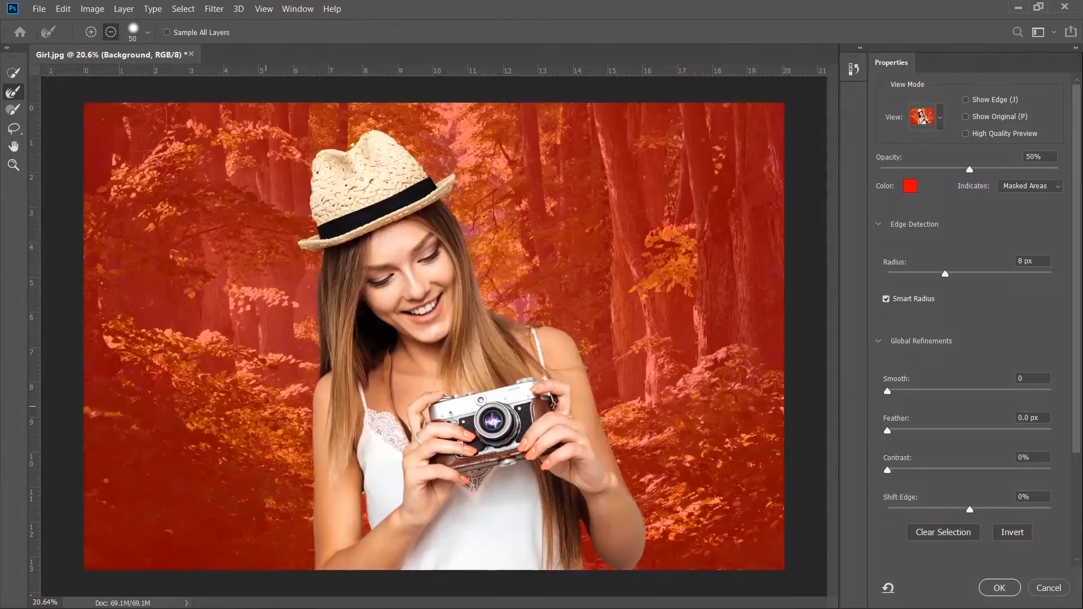
- Enable Decontaminate Colors at 100% and output the Select and Mask result to a new layer with layer mask
{"action": "scroll", "coordinate": [229, 383], "scroll_direction": "up", "scroll_amount": 5}
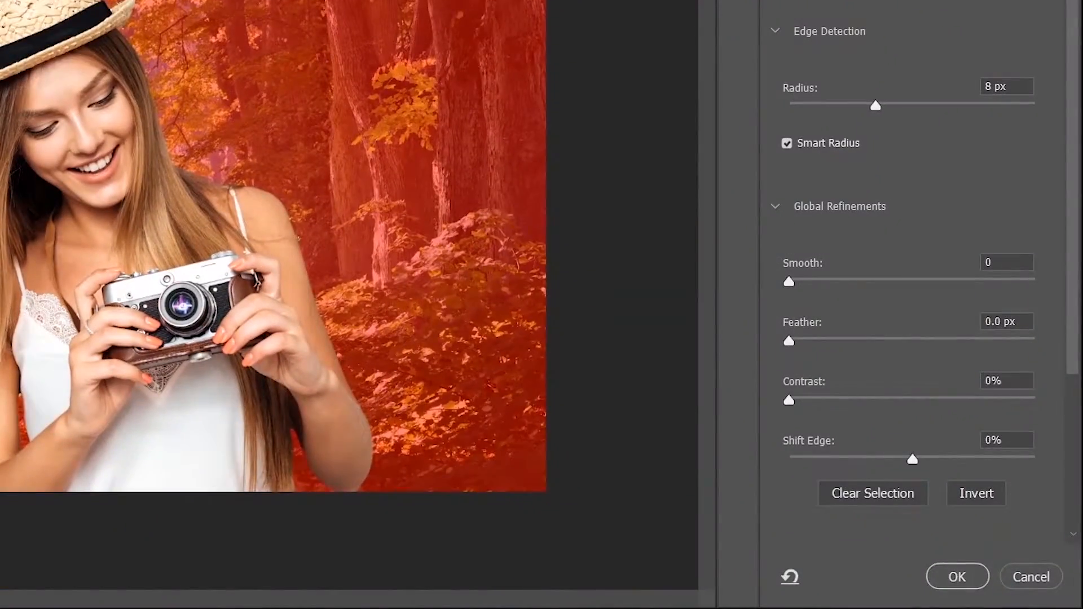
{"action": "scroll", "coordinate": [1020, 276], "scroll_direction": "down", "scroll_amount": 5}
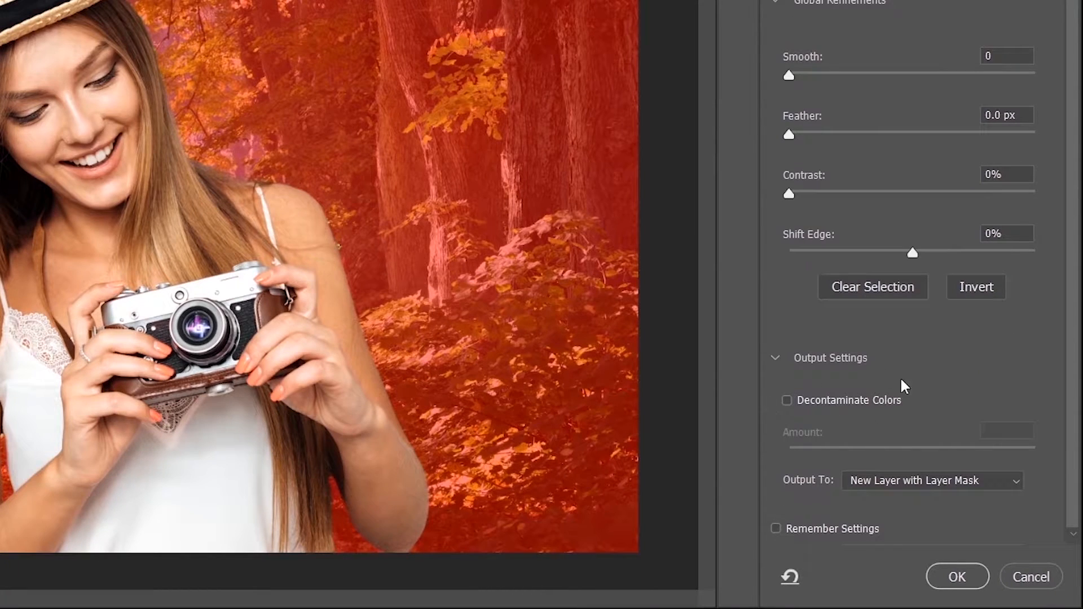
{"action": "left_click", "coordinate": [786, 402]}
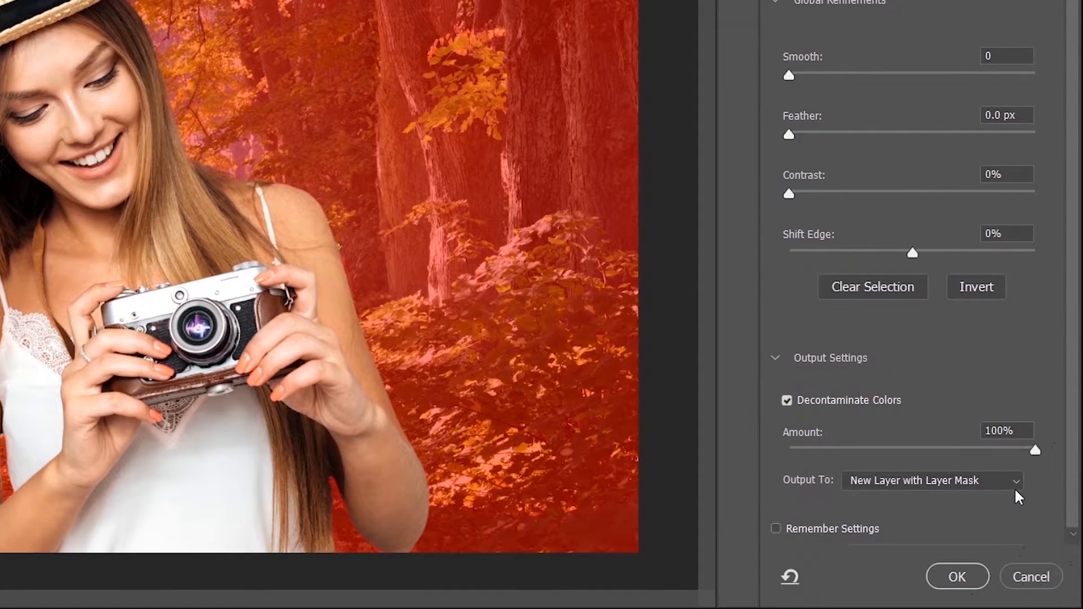
{"action": "left_click", "coordinate": [957, 576]}
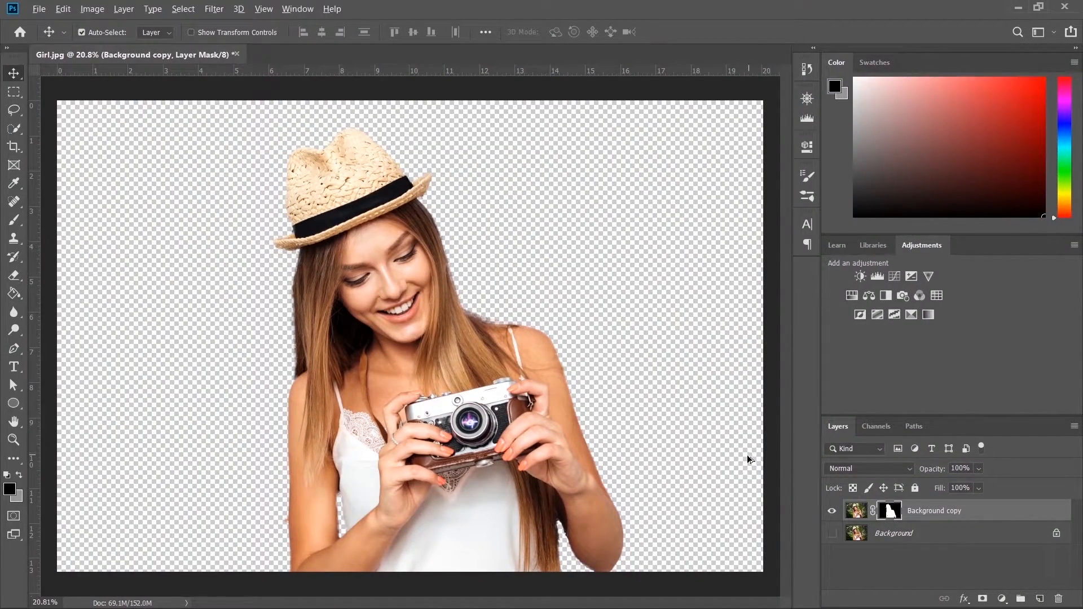
- Display the Background copy layer's mask by itself on the canvas and inspect its edges
{"action": "scroll", "coordinate": [749, 459], "scroll_direction": "down", "scroll_amount": 2}
{"action": "scroll", "coordinate": [689, 504], "scroll_direction": "down", "scroll_amount": 1}
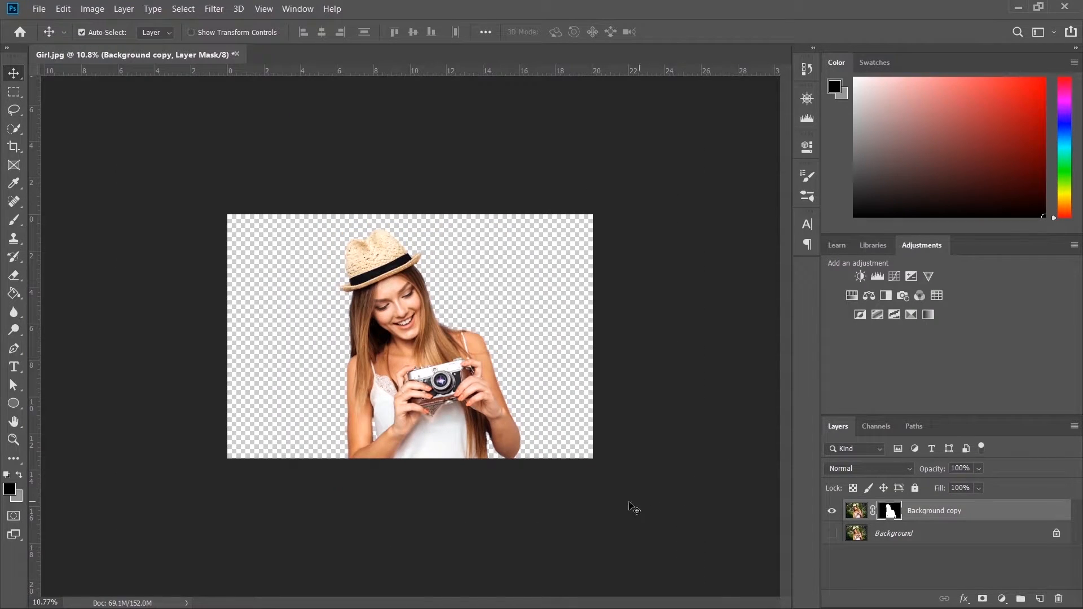
{"action": "scroll", "coordinate": [632, 502], "scroll_direction": "up", "scroll_amount": 1}
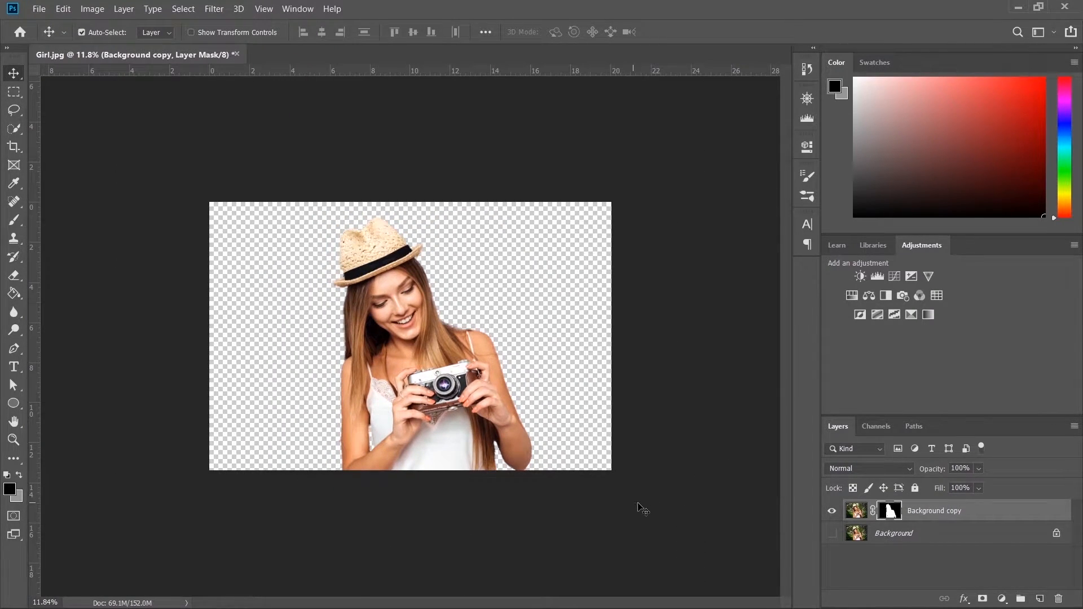
{"action": "scroll", "coordinate": [659, 512], "scroll_direction": "up", "scroll_amount": 1}
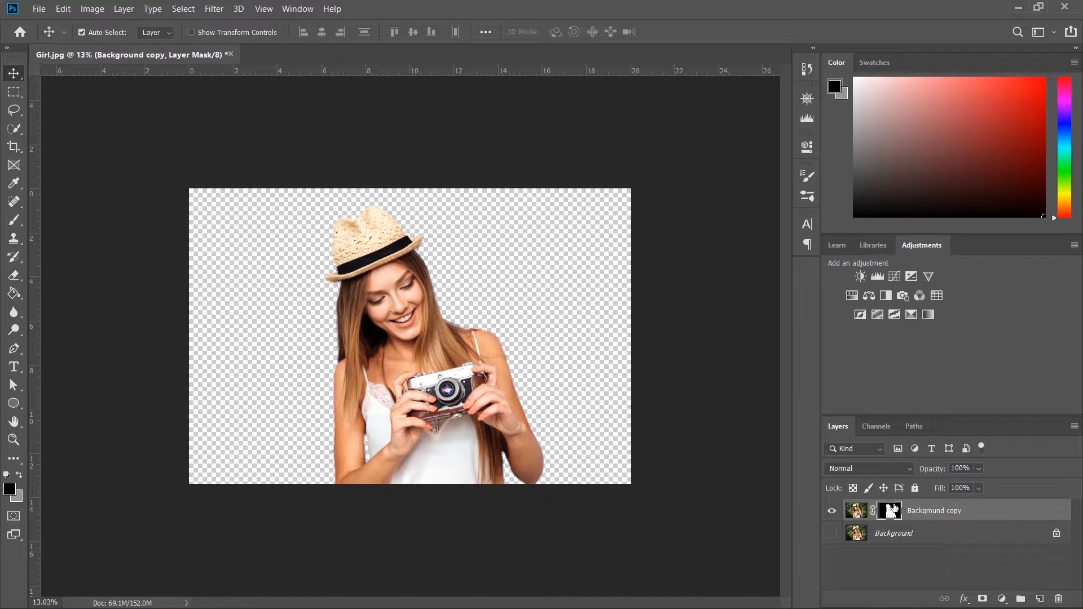
{"action": "left_click", "coordinate": [891, 512], "text": "alt"}
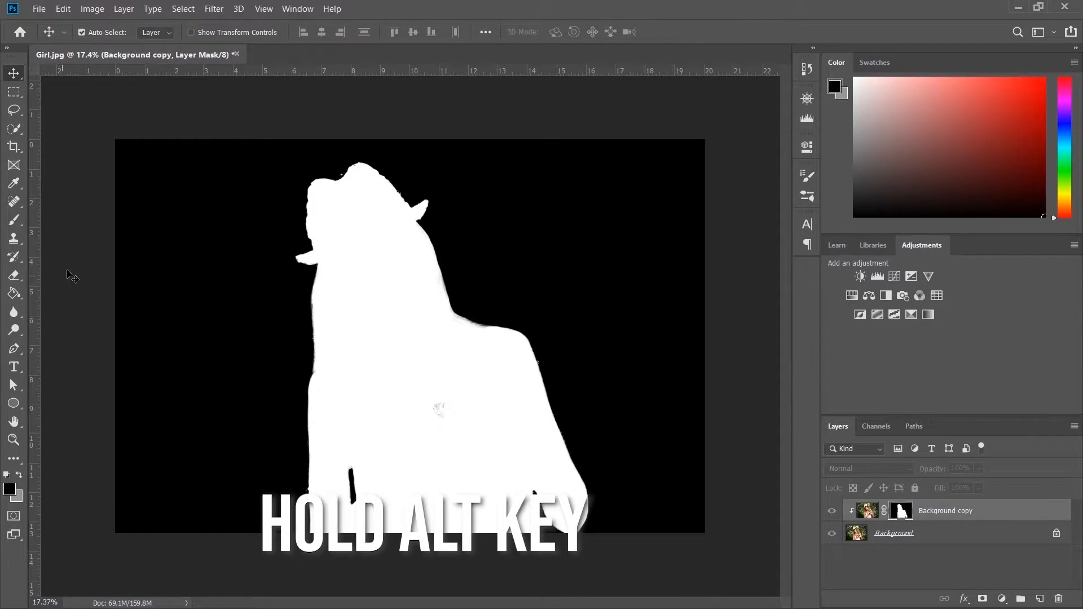
{"action": "scroll", "coordinate": [69, 251], "scroll_direction": "up", "scroll_amount": 1}
{"action": "scroll", "coordinate": [72, 253], "scroll_direction": "down", "scroll_amount": 3}
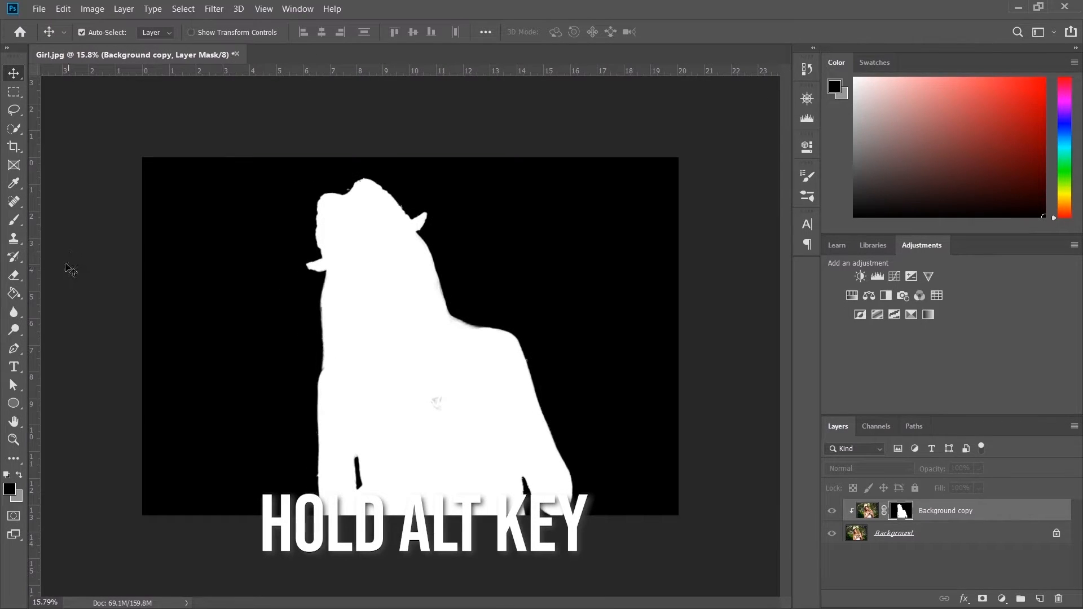
{"action": "scroll", "coordinate": [76, 275], "scroll_direction": "up", "scroll_amount": 3}
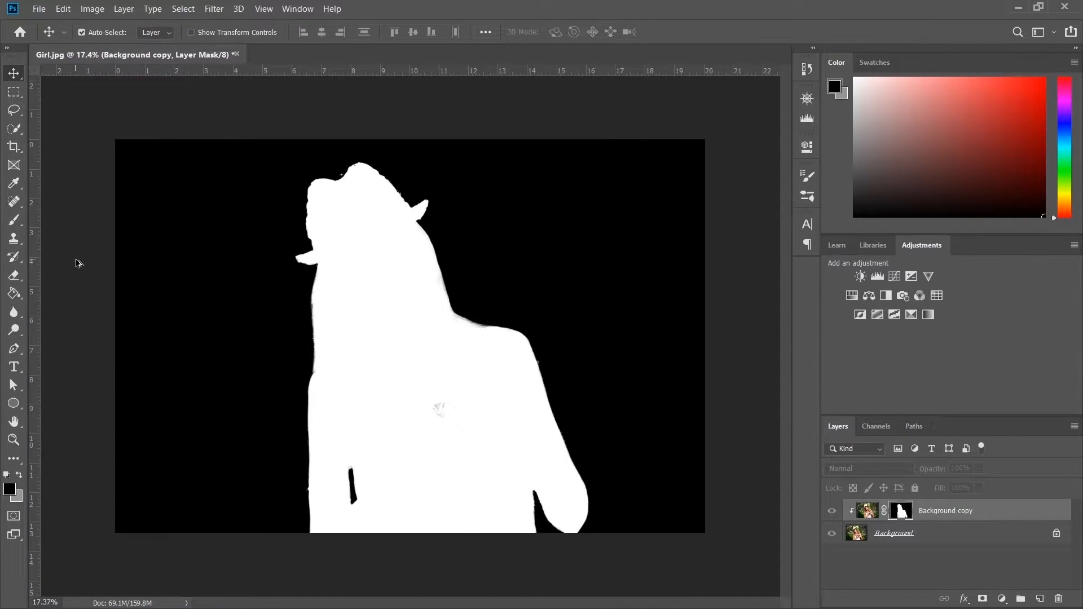
{"action": "scroll", "coordinate": [93, 270], "scroll_direction": "up", "scroll_amount": 4}
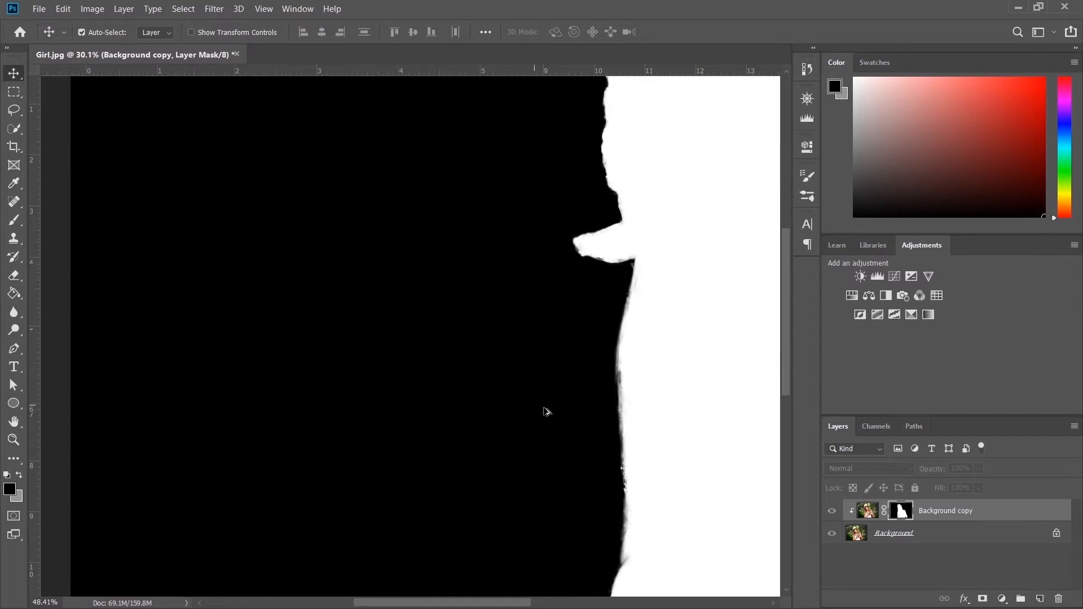
- Set up the Brush tool with black (000000) as the foreground color and Overlay as the blending mode
{"action": "scroll", "coordinate": [550, 410], "scroll_direction": "down", "scroll_amount": 1}
{"action": "left_click", "coordinate": [14, 219]}
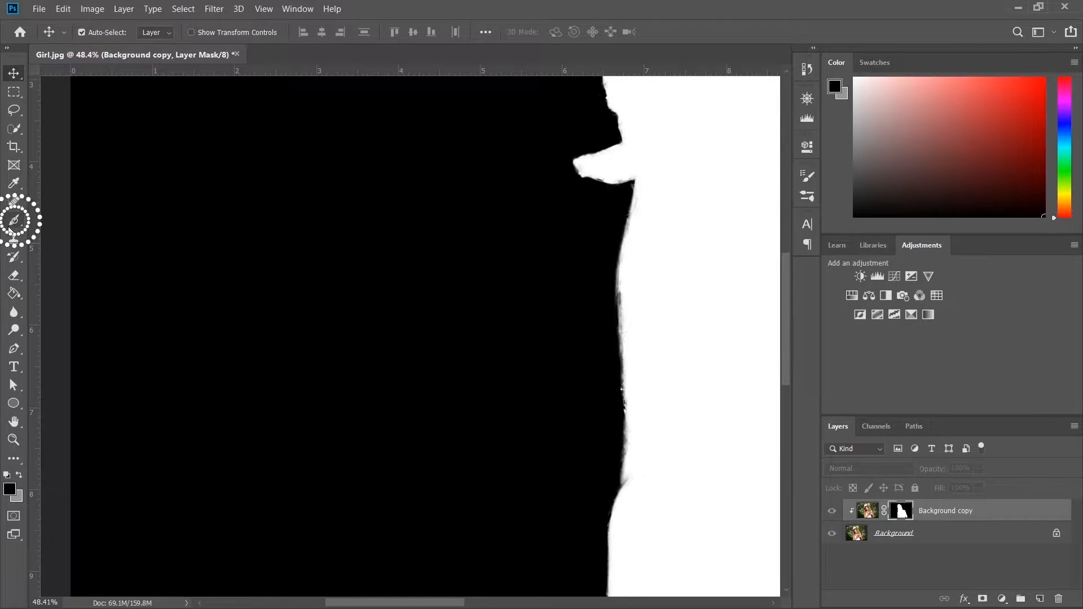
{"action": "left_click", "coordinate": [11, 490]}
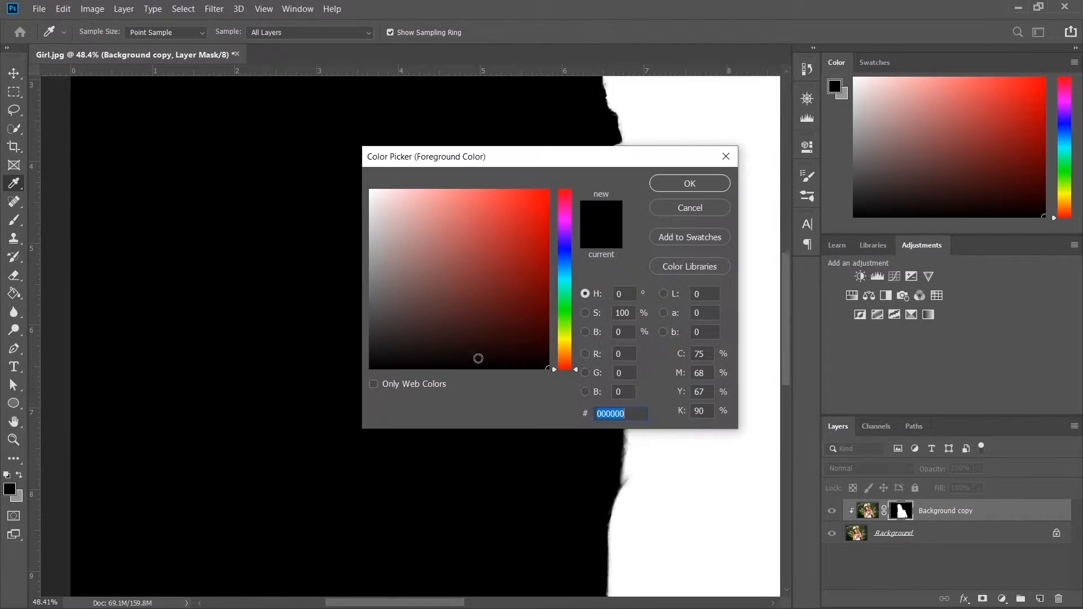
{"action": "left_click", "coordinate": [689, 186]}
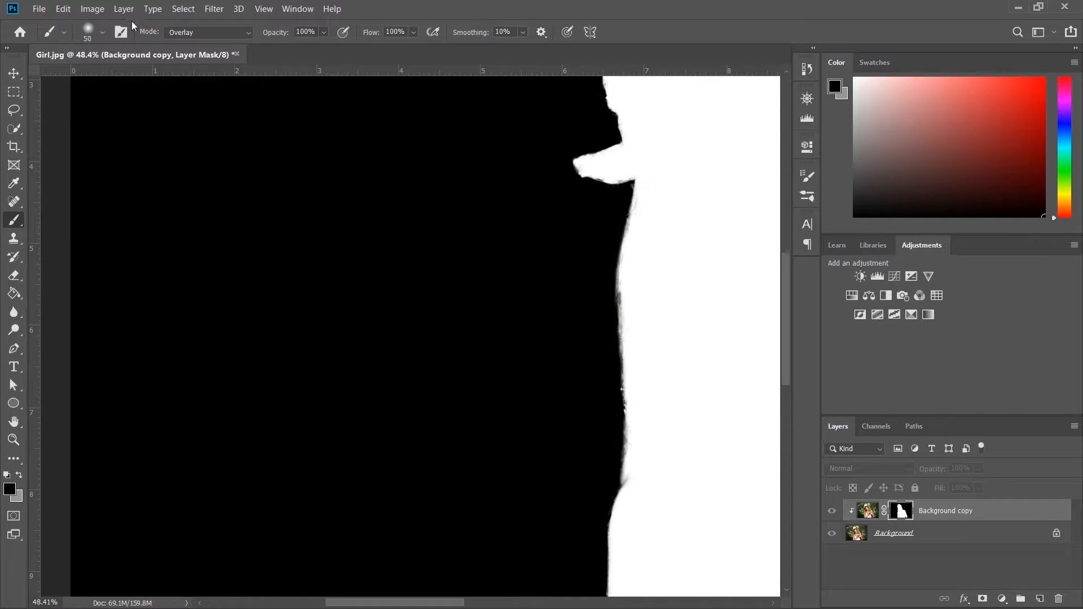
{"action": "left_click", "coordinate": [250, 34]}
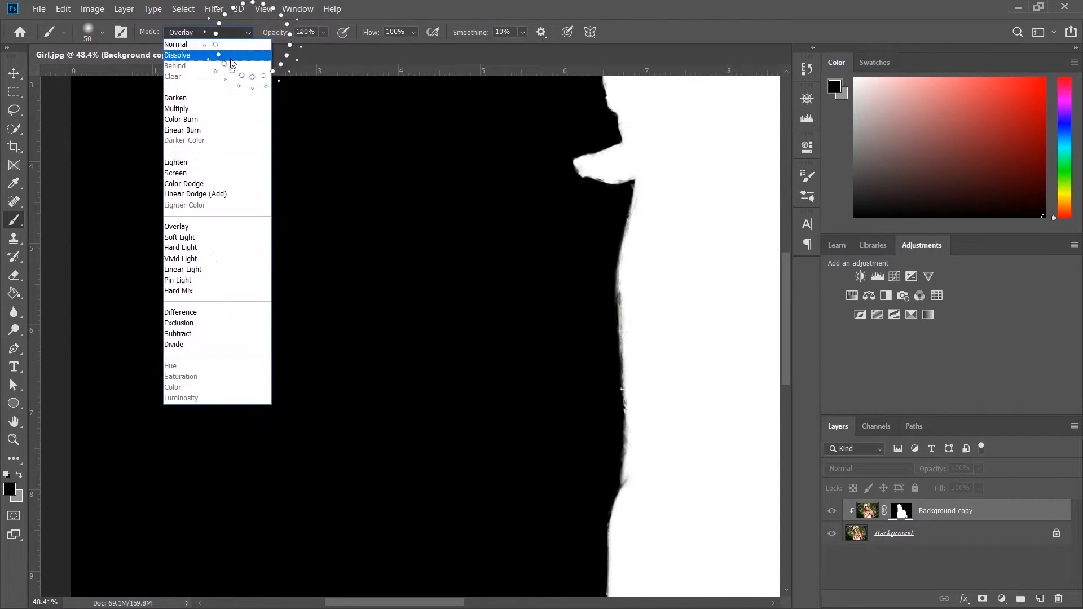
{"action": "left_click", "coordinate": [183, 227]}
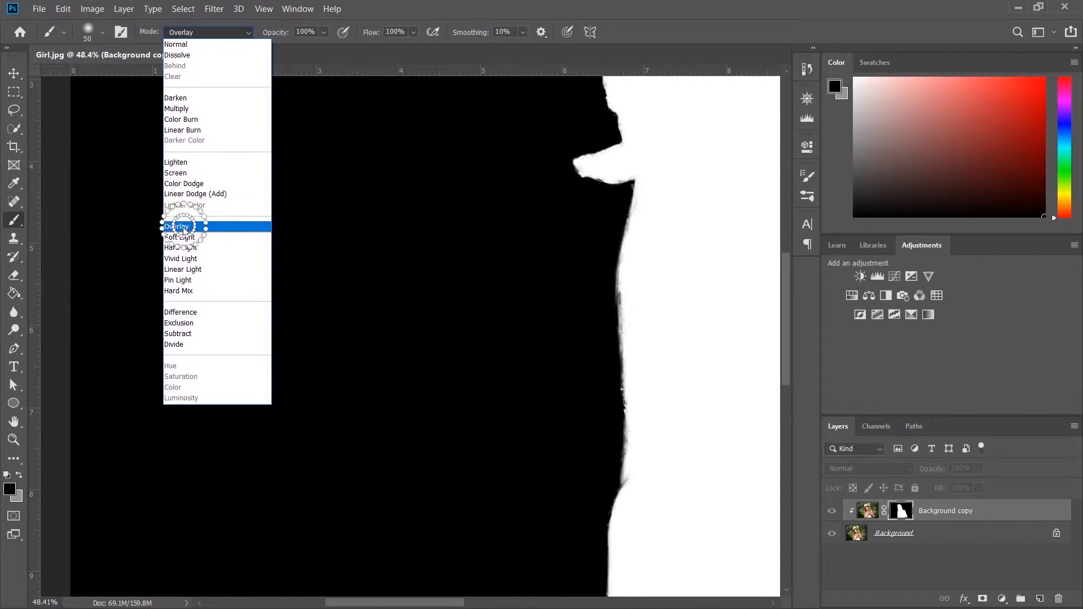
{"action": "left_click", "coordinate": [8, 489]}
{"action": "left_click", "coordinate": [540, 362]}
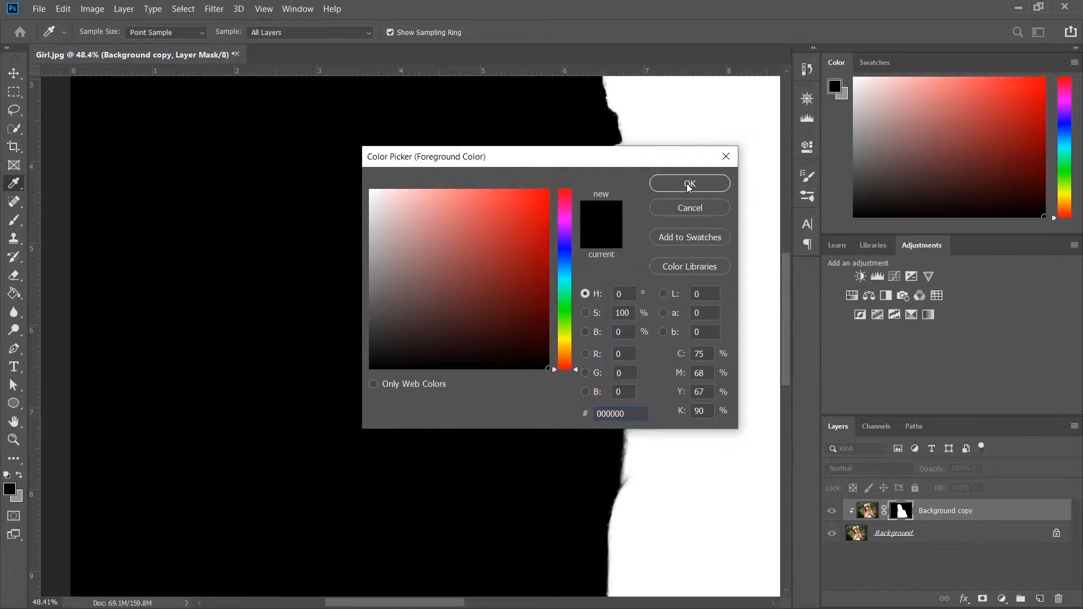
{"action": "left_click", "coordinate": [691, 182]}
- Paint black over the fringe along the mask's left-hand edge around the hair and hat
{"action": "scroll", "coordinate": [611, 380], "scroll_direction": "up", "scroll_amount": 3}
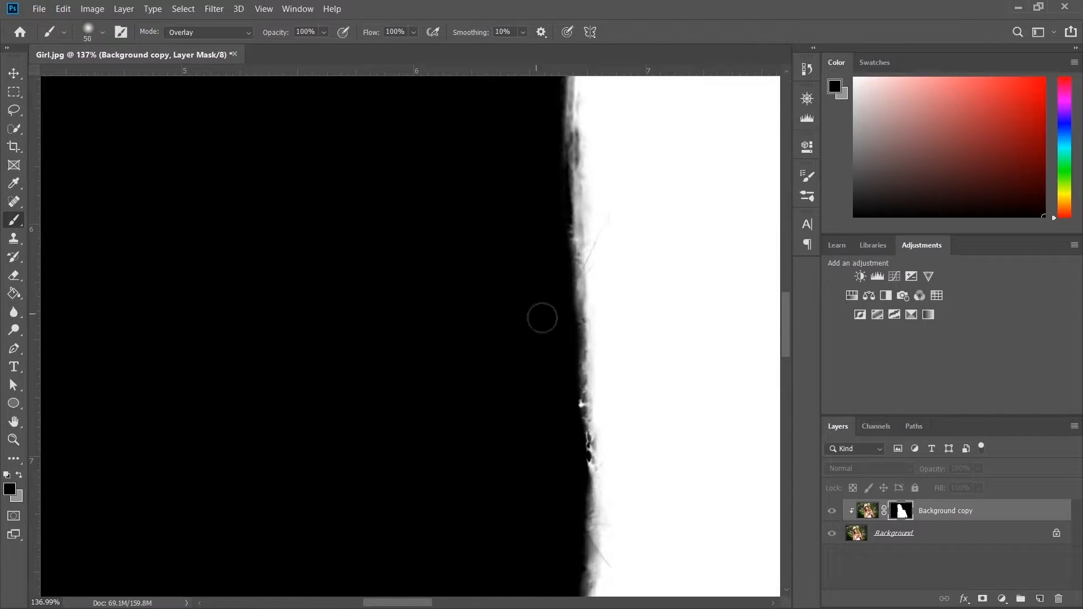
{"action": "scroll", "coordinate": [564, 451], "scroll_direction": "down", "scroll_amount": 3}
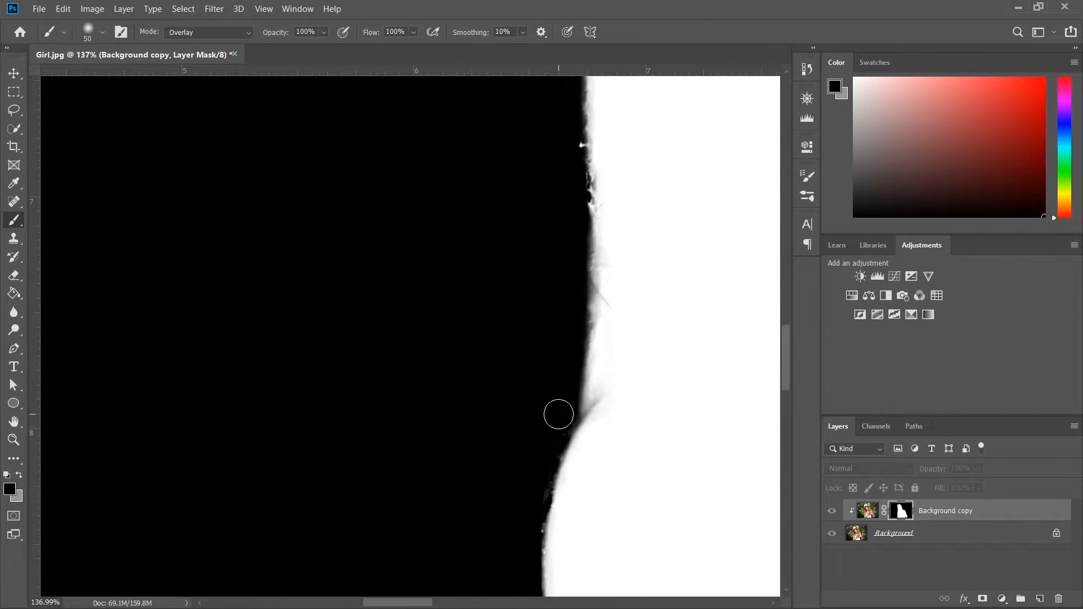
{"action": "scroll", "coordinate": [541, 305], "scroll_direction": "up", "scroll_amount": 5}
{"action": "scroll", "coordinate": [540, 270], "scroll_direction": "up", "scroll_amount": 4}
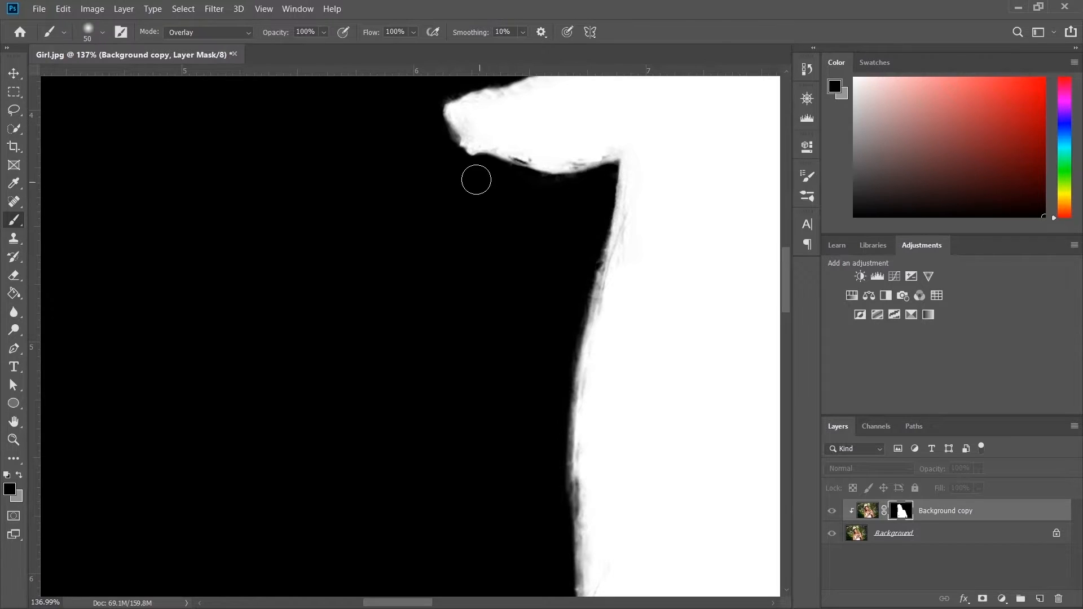
{"action": "scroll", "coordinate": [481, 314], "scroll_direction": "down", "scroll_amount": 10}
{"action": "scroll", "coordinate": [453, 305], "scroll_direction": "up", "scroll_amount": 10}
{"action": "mouse_move", "coordinate": [349, 203]}
{"action": "left_mouse_down"}
{"action": "mouse_move", "coordinate": [444, 256]}
{"action": "mouse_move", "coordinate": [737, 328]}
{"action": "left_mouse_up"}
{"action": "scroll", "coordinate": [259, 208], "scroll_direction": "up", "scroll_amount": 3}
{"action": "left_click_drag", "start_coordinate": [259, 208], "coordinate": [292, 302]}
{"action": "scroll", "coordinate": [193, 191], "scroll_direction": "up", "scroll_amount": 4}
{"action": "mouse_move", "coordinate": [193, 192]}
{"action": "left_mouse_down"}
{"action": "mouse_move", "coordinate": [265, 455]}
{"action": "mouse_move", "coordinate": [216, 252]}
{"action": "left_mouse_up"}
{"action": "scroll", "coordinate": [164, 220], "scroll_direction": "up", "scroll_amount": 4}
- Clean up the mask edge along the right-hand side of the hat with the black Overlay brush
{"action": "scroll", "coordinate": [252, 339], "scroll_direction": "down", "scroll_amount": 5}
{"action": "scroll", "coordinate": [338, 293], "scroll_direction": "left", "scroll_amount": 4}
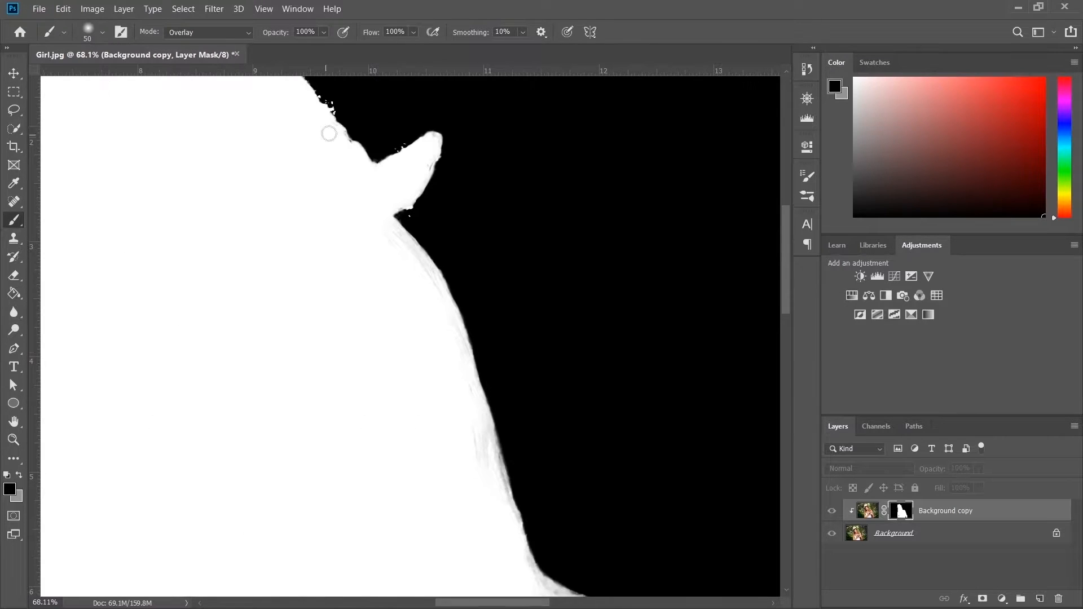
{"action": "scroll", "coordinate": [326, 161], "scroll_direction": "up", "scroll_amount": 6}
{"action": "mouse_move", "coordinate": [312, 174]}
{"action": "left_mouse_down"}
{"action": "mouse_move", "coordinate": [462, 312]}
{"action": "mouse_move", "coordinate": [263, 123]}
{"action": "left_mouse_up"}
{"action": "scroll", "coordinate": [339, 237], "scroll_direction": "down", "scroll_amount": 10}
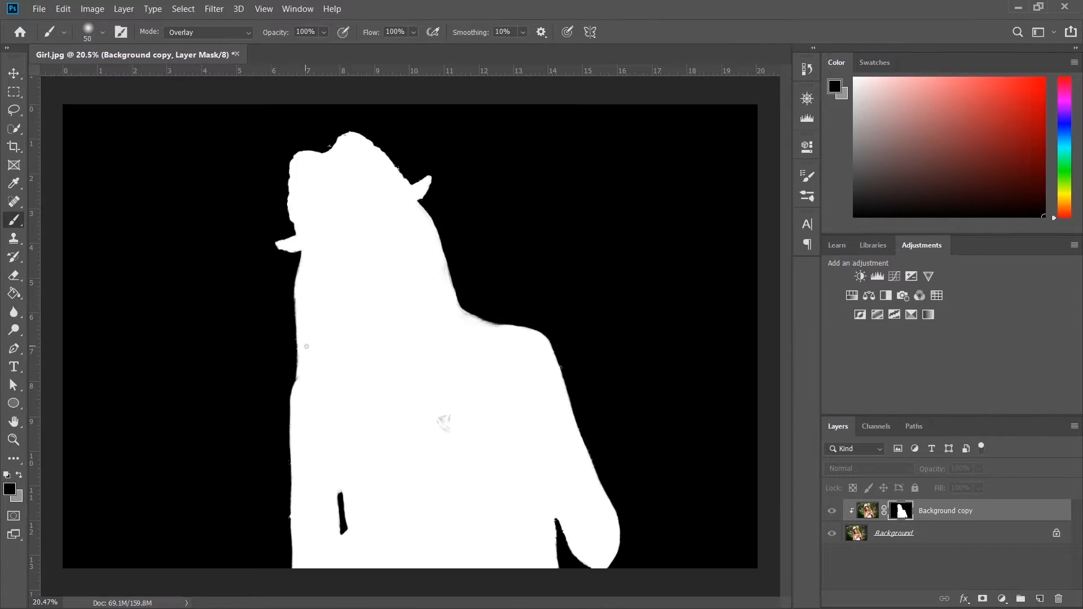
- Paint out the stray light specks along the outer edge of the right-hand arm on the mask
{"action": "scroll", "coordinate": [571, 391], "scroll_direction": "up", "scroll_amount": 5}
{"action": "scroll", "coordinate": [613, 403], "scroll_direction": "down", "scroll_amount": 5}
{"action": "scroll", "coordinate": [614, 403], "scroll_direction": "up", "scroll_amount": 8}
{"action": "left_click_drag", "start_coordinate": [395, 110], "coordinate": [443, 208]}
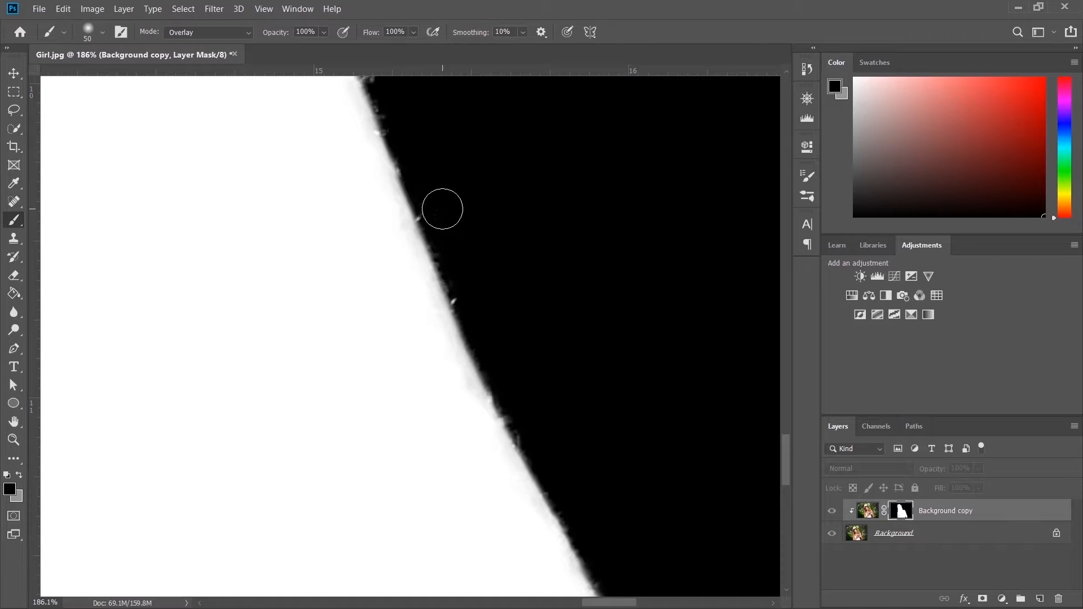
{"action": "scroll", "coordinate": [454, 229], "scroll_direction": "up", "scroll_amount": 3}
{"action": "scroll", "coordinate": [485, 353], "scroll_direction": "down", "scroll_amount": 10}
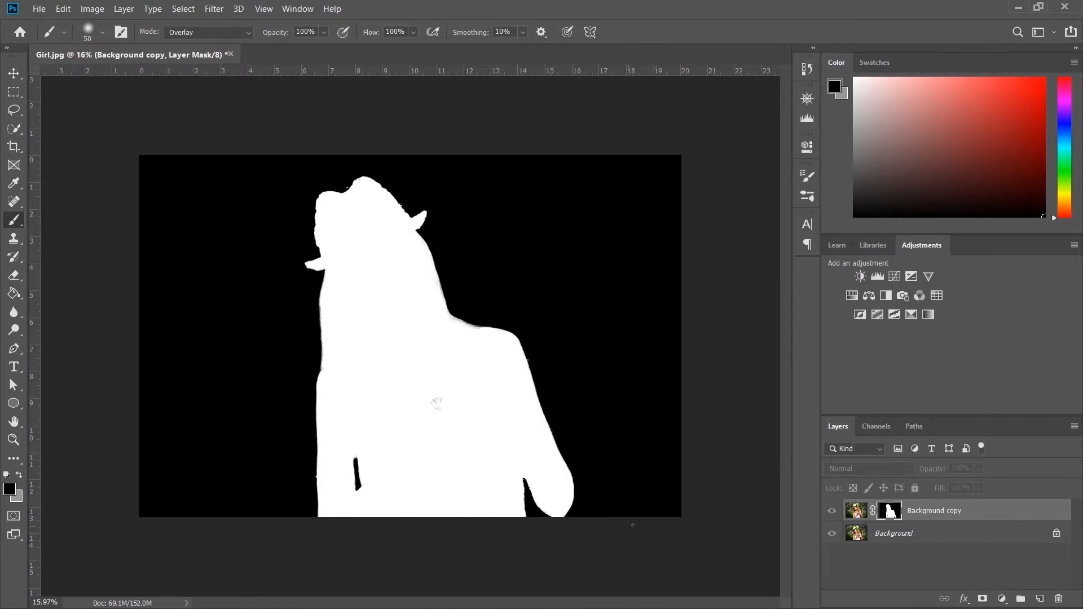
- Duplicate the Background layer and draw a loose lasso selection around the woman on the copy
{"action": "left_click", "coordinate": [919, 533]}
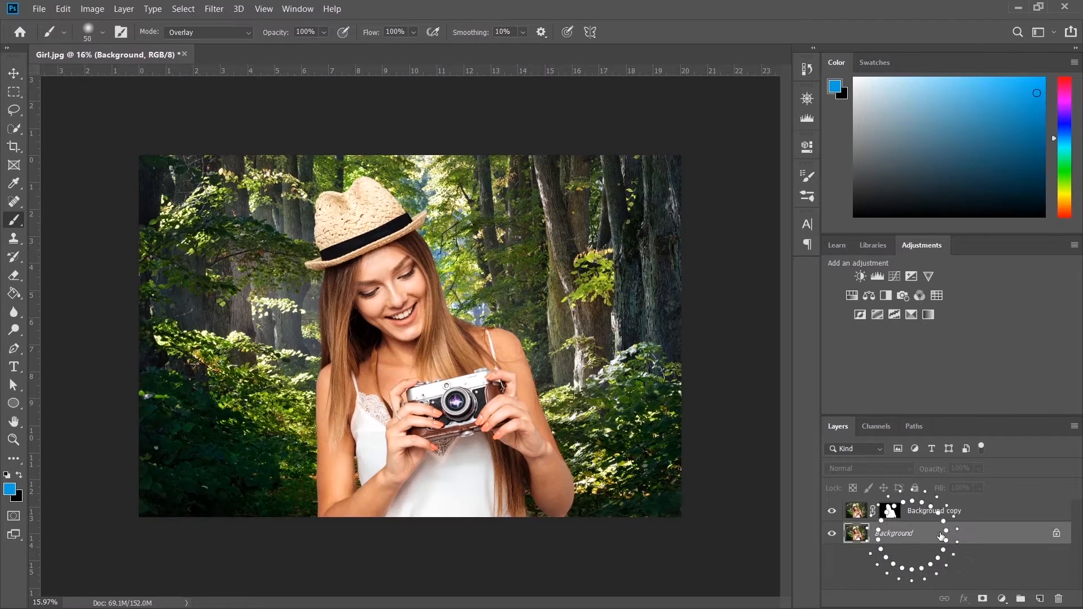
{"action": "key", "text": "ctrl+j"}
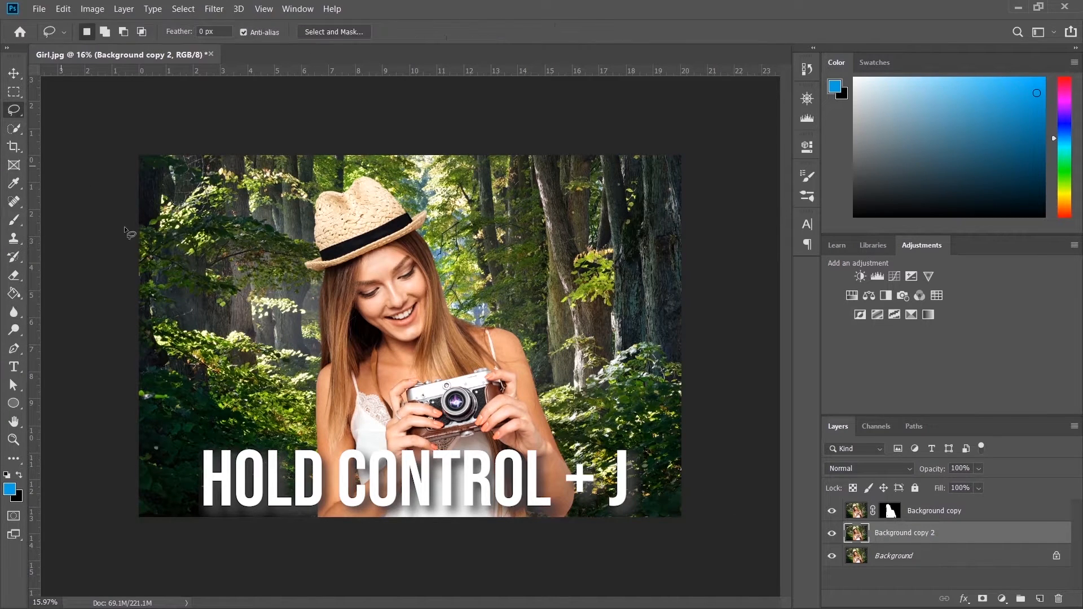
{"action": "left_click", "coordinate": [13, 110]}
{"action": "mouse_move", "coordinate": [305, 515]}
{"action": "left_mouse_down"}
{"action": "mouse_move", "coordinate": [292, 458]}
{"action": "mouse_move", "coordinate": [300, 418]}
{"action": "left_mouse_up"}
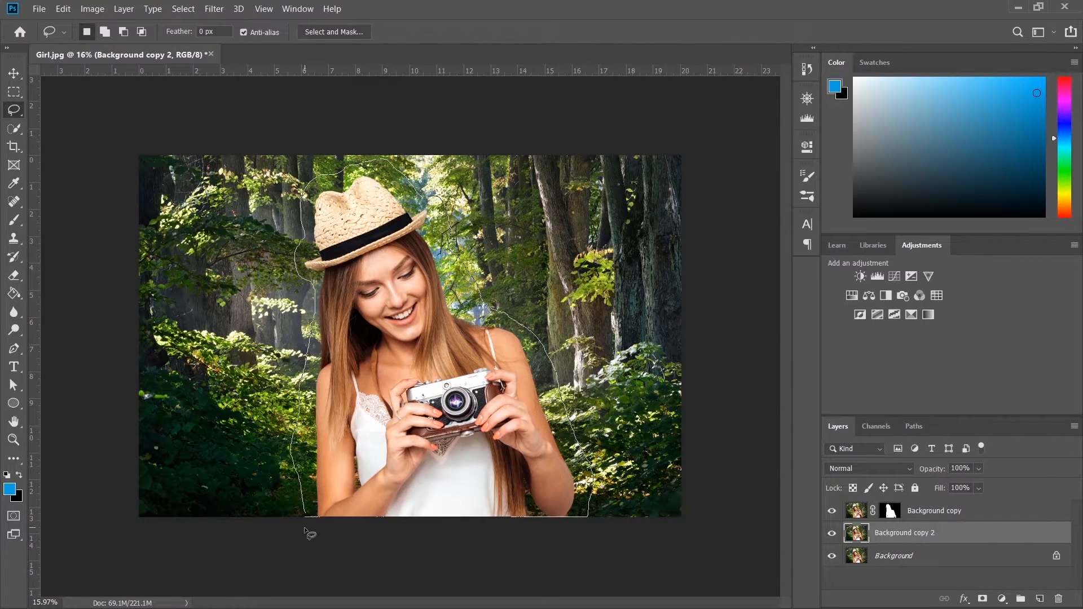
{"action": "left_click_drag", "start_coordinate": [307, 515], "coordinate": [308, 516]}
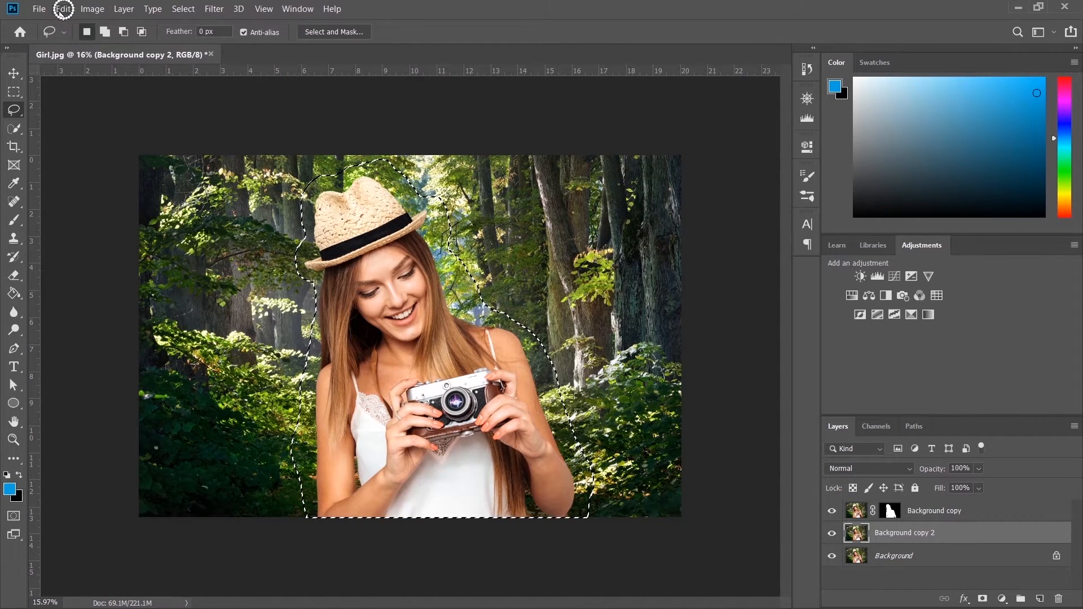
- Fill the selection using Content-Aware with Color Adaptation, Normal mode and 100% opacity, deselect it, and switch to the Move tool
{"action": "left_click", "coordinate": [62, 9]}
{"action": "left_click", "coordinate": [72, 216]}
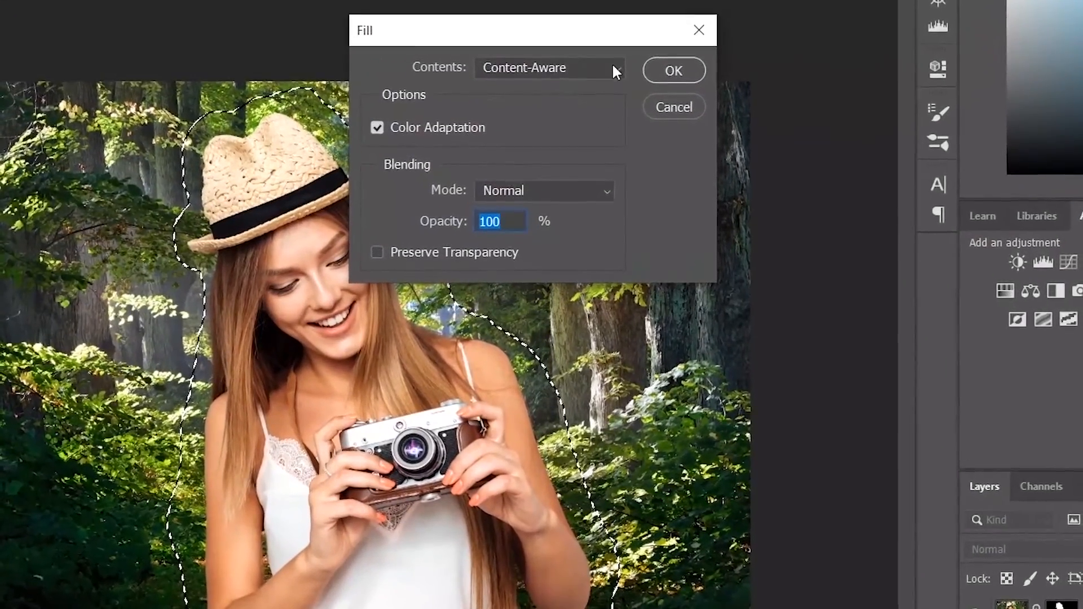
{"action": "left_click", "coordinate": [596, 136]}
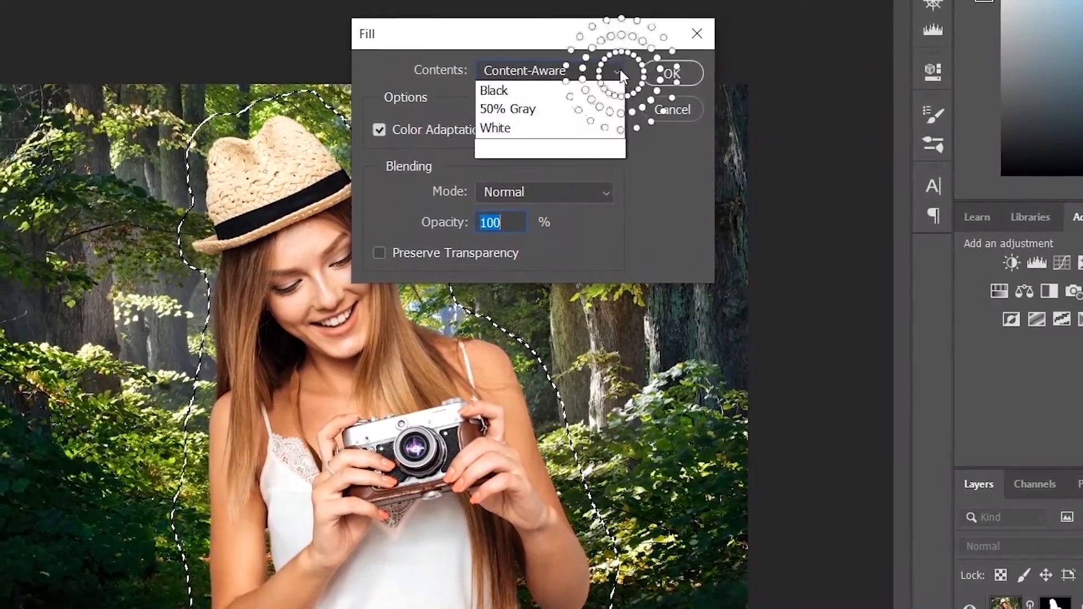
{"action": "left_click", "coordinate": [535, 165]}
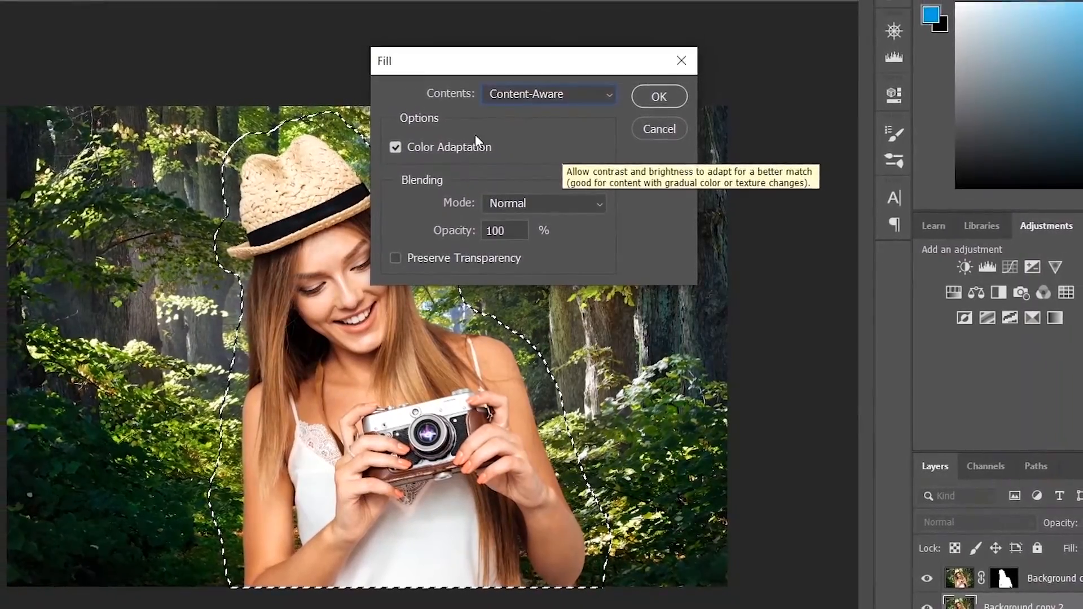
{"action": "left_click", "coordinate": [398, 151]}
{"action": "left_click", "coordinate": [398, 150]}
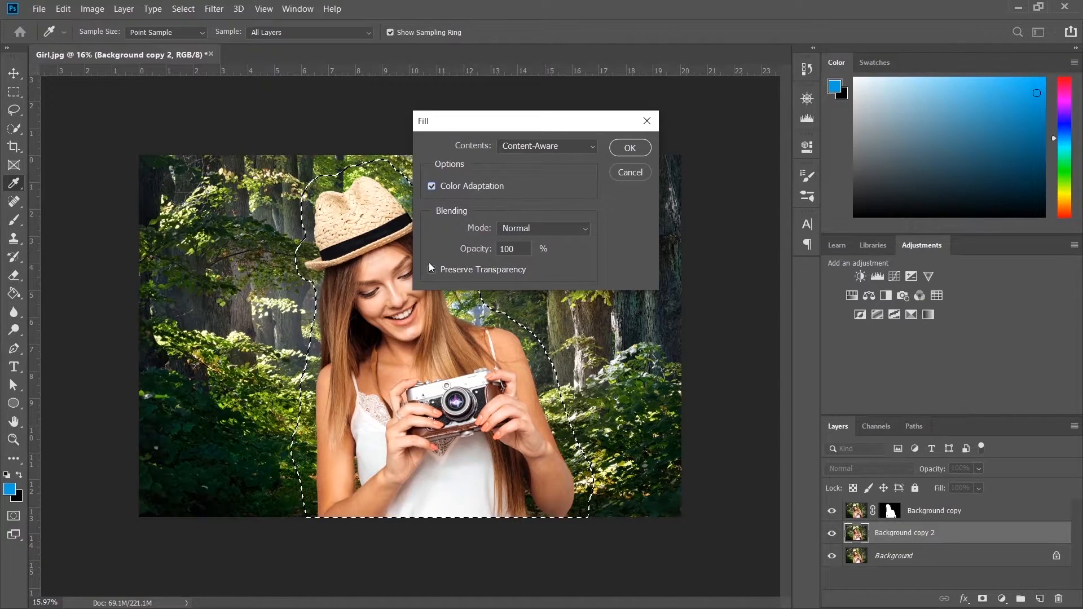
{"action": "left_click", "coordinate": [626, 148]}
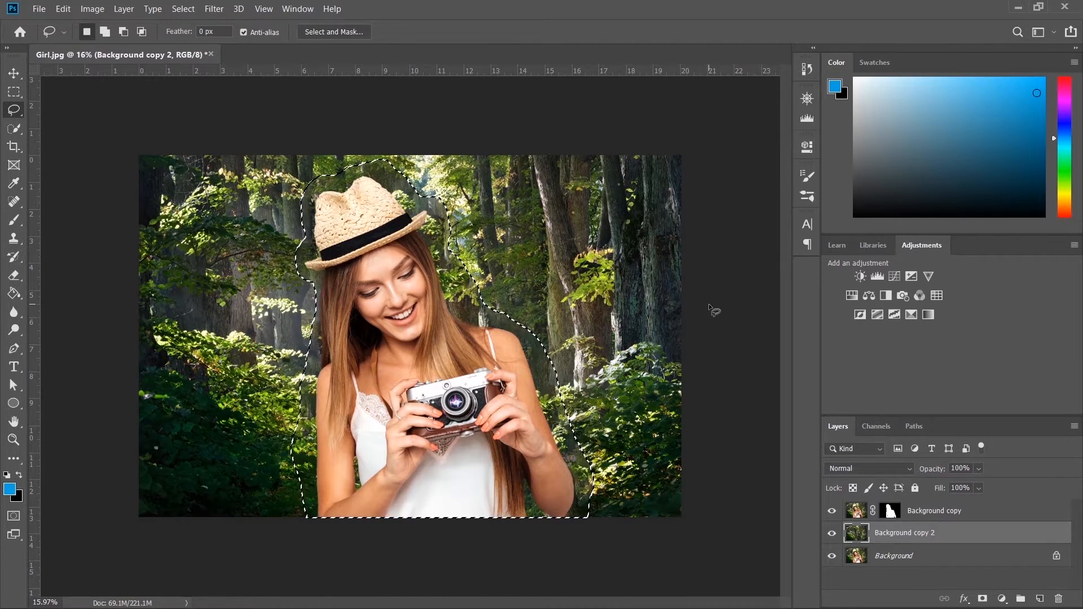
{"action": "key", "text": "ctrl+d"}
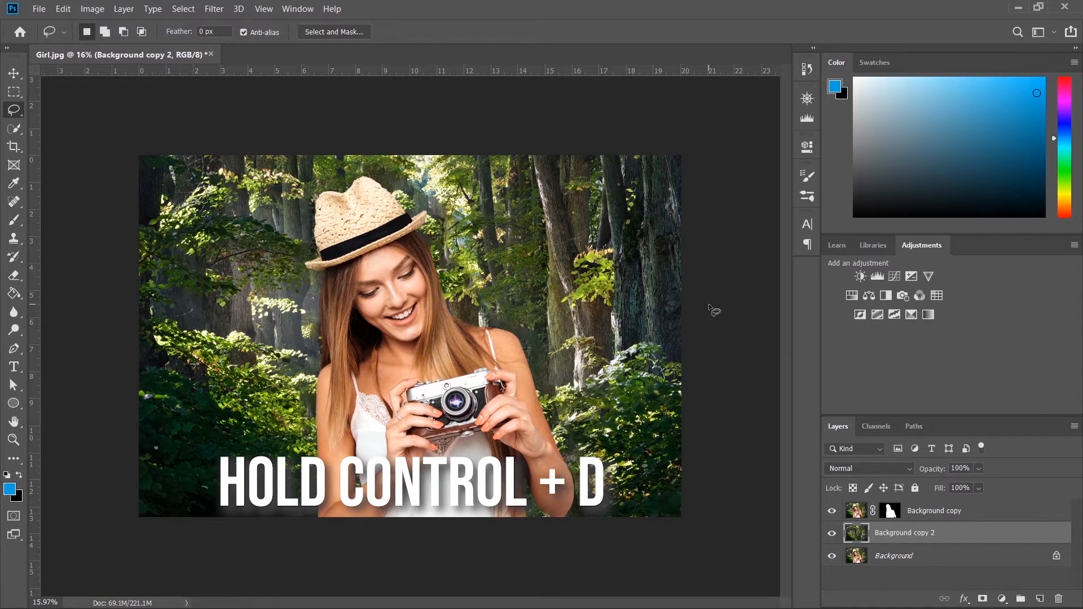
{"action": "key", "text": "v"}
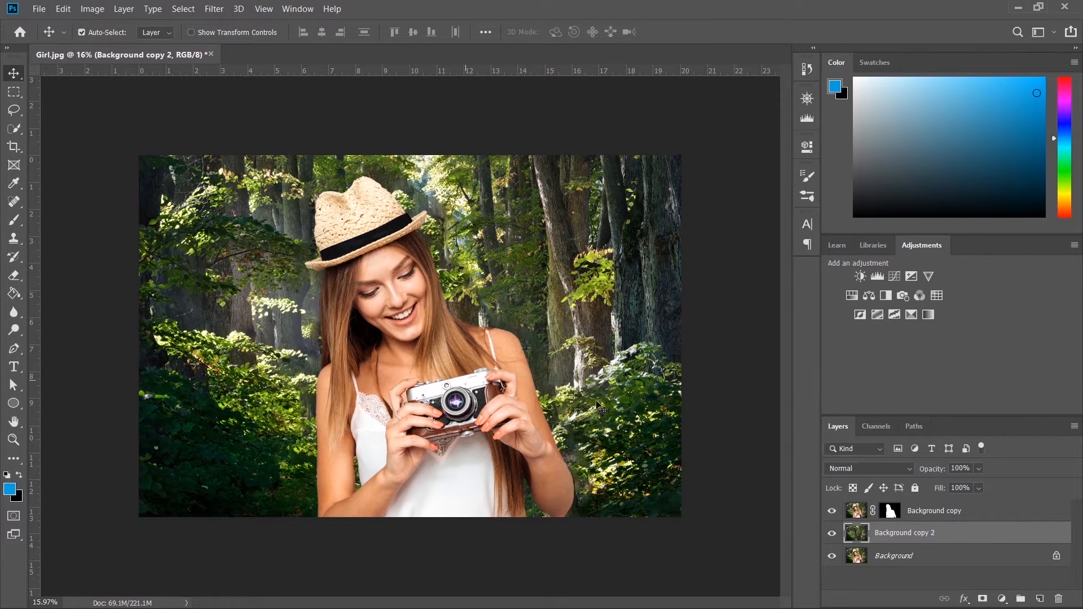
- Apply a Lens Blur with a radius of 100 to the Background copy 2 layer, keeping the hexagon iris and no depth map
{"action": "left_click", "coordinate": [969, 541]}
{"action": "left_click", "coordinate": [214, 9]}
{"action": "left_click", "coordinate": [223, 160]}
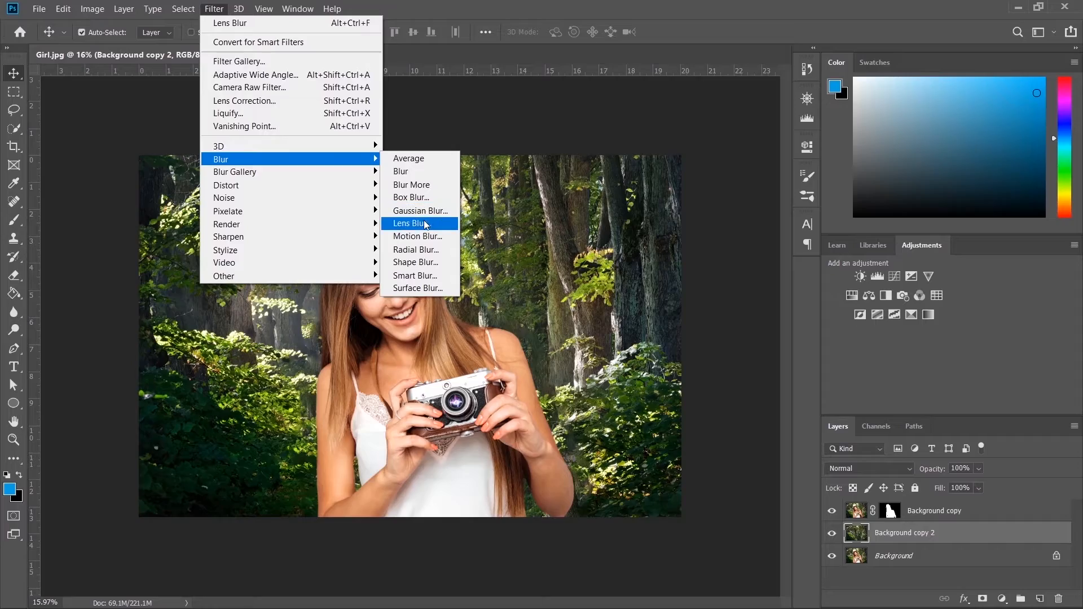
{"action": "left_click", "coordinate": [426, 223]}
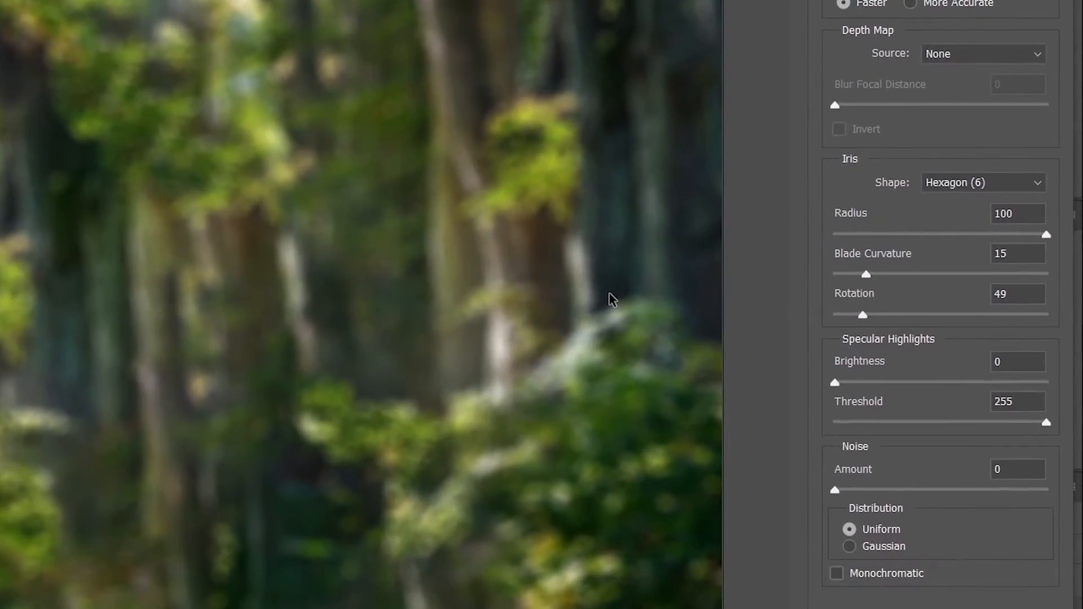
{"action": "left_click", "coordinate": [573, 343], "text": "alt"}
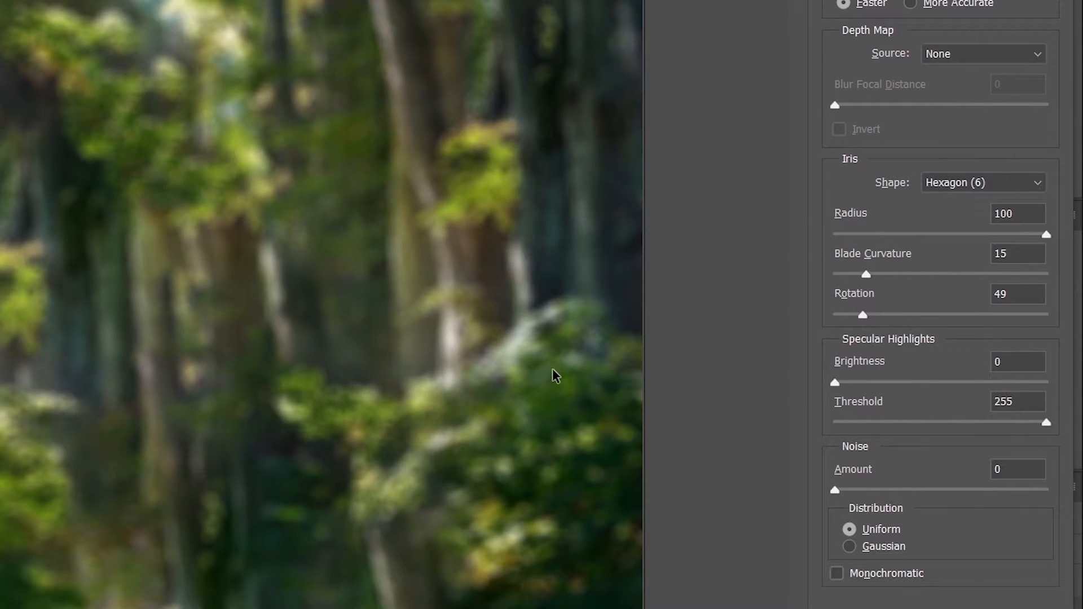
{"action": "left_click_drag", "start_coordinate": [1025, 213], "coordinate": [947, 227]}
{"action": "type", "text": "100"}
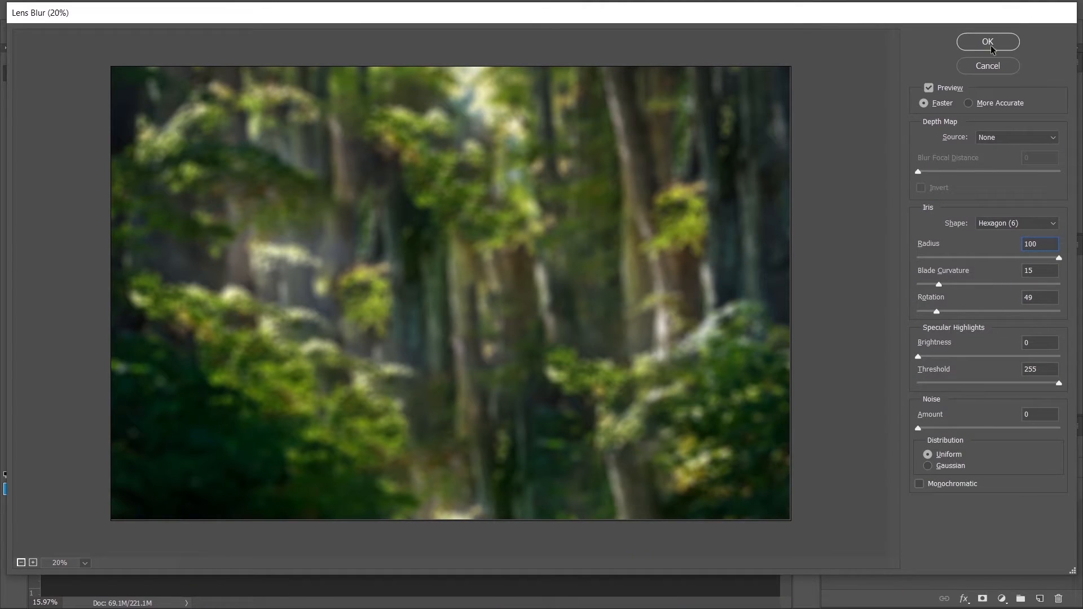
{"action": "left_click", "coordinate": [991, 46]}
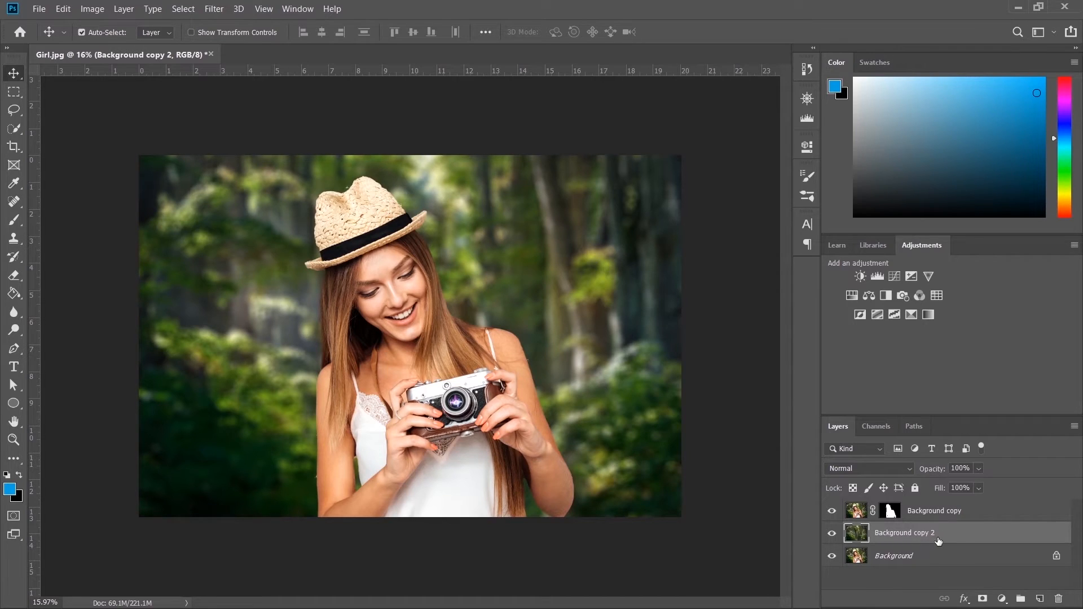
- Add a Color Lookup adjustment directly above the Background copy 2 layer using the Crisp_Warm.look 3DLUT file
{"action": "left_click", "coordinate": [940, 538]}
{"action": "left_click", "coordinate": [1002, 599]}
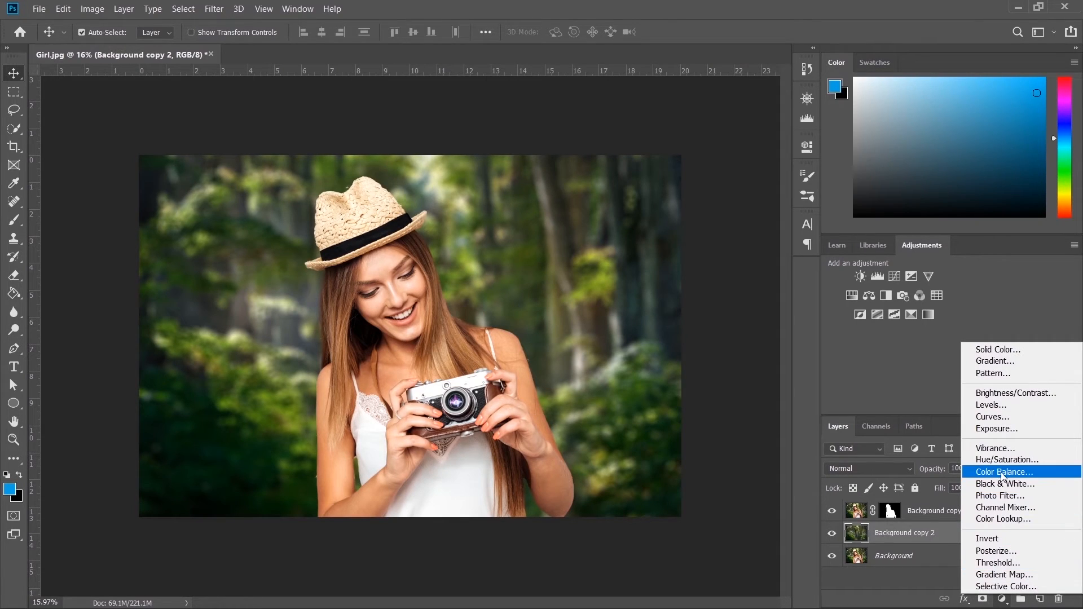
{"action": "left_click", "coordinate": [1006, 518]}
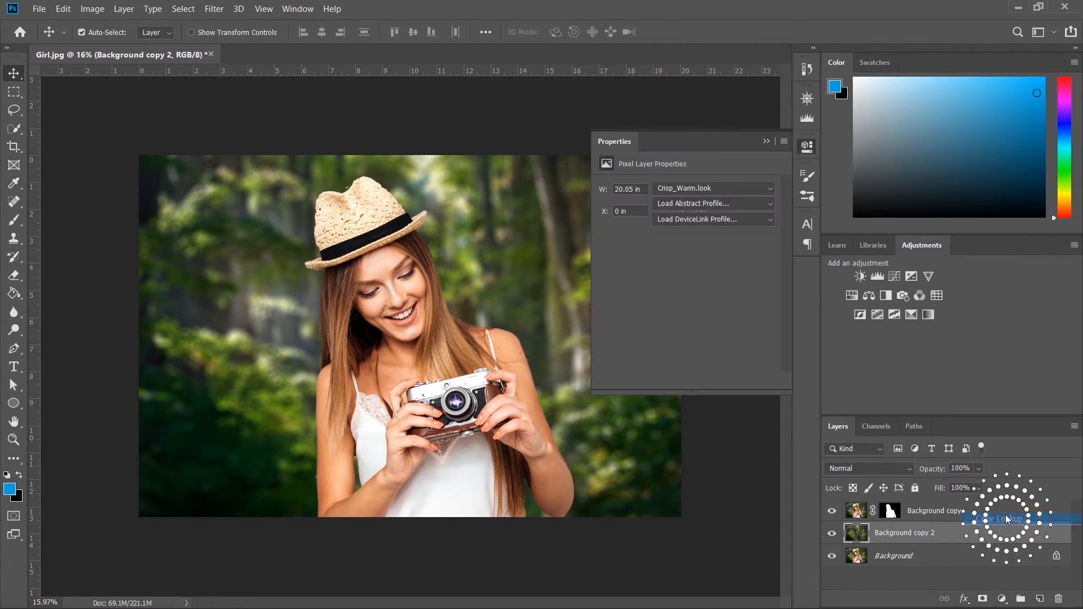
{"action": "left_click", "coordinate": [769, 188]}
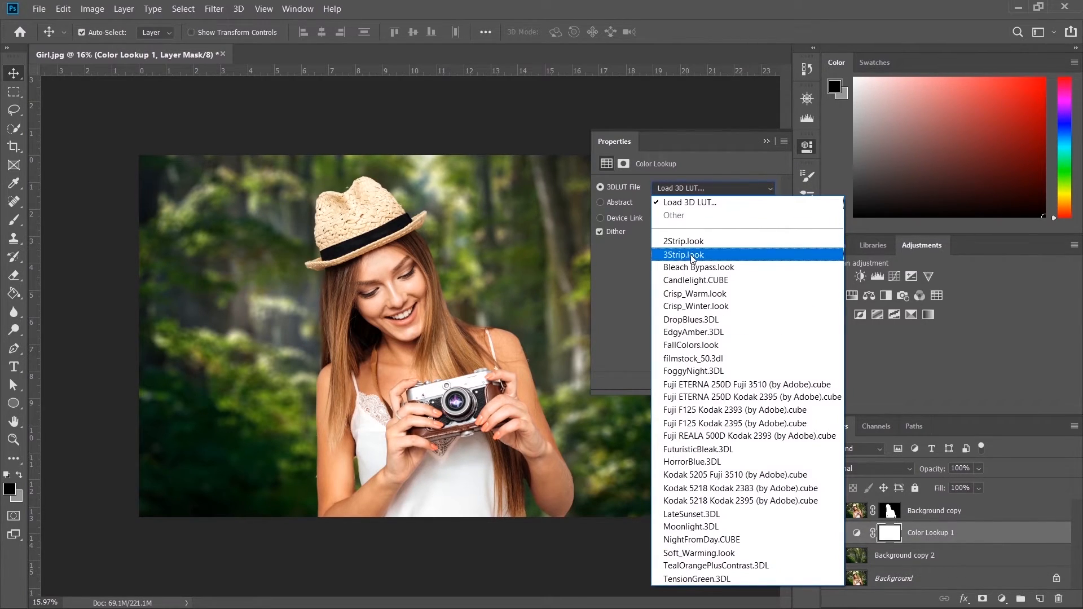
{"action": "left_click", "coordinate": [695, 294]}
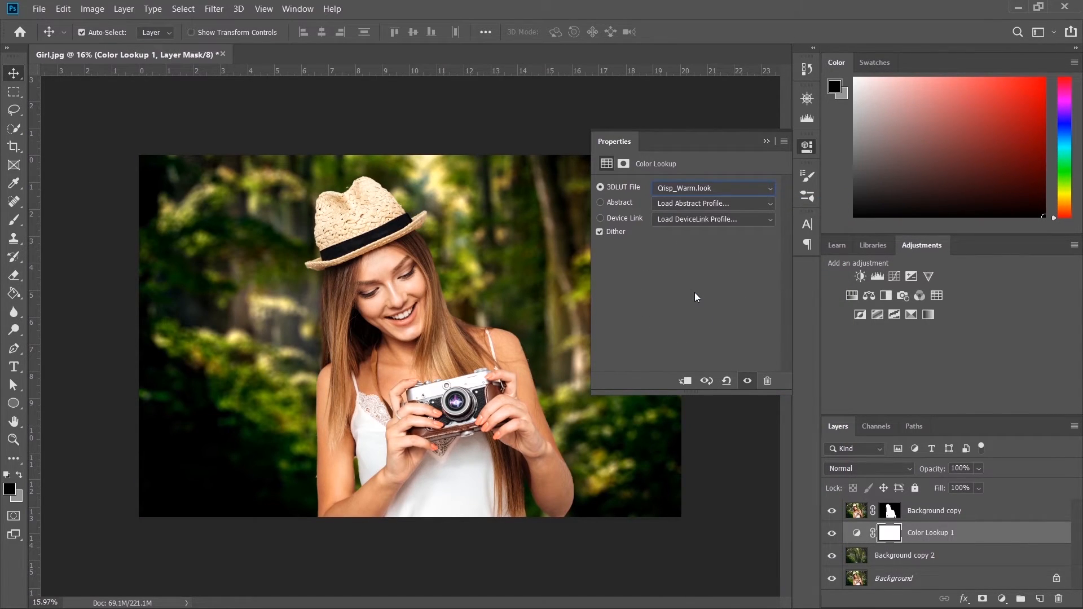
{"action": "left_click", "coordinate": [766, 141]}
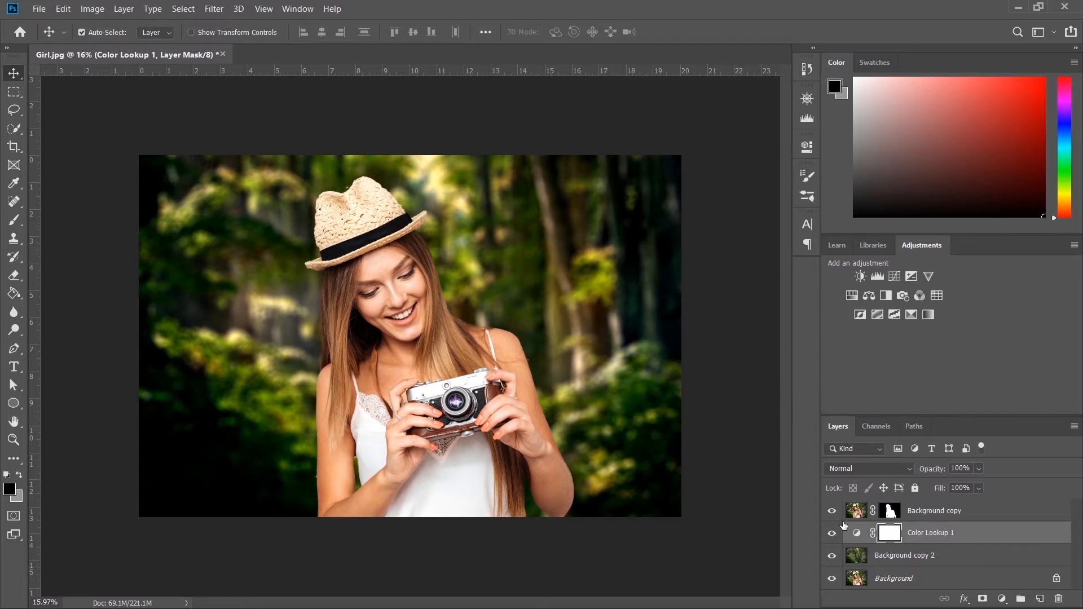
- Compare the image with and without the blurred Background copy 2 layer by toggling its visibility, leaving the layer shown
{"action": "left_click", "coordinate": [833, 557]}
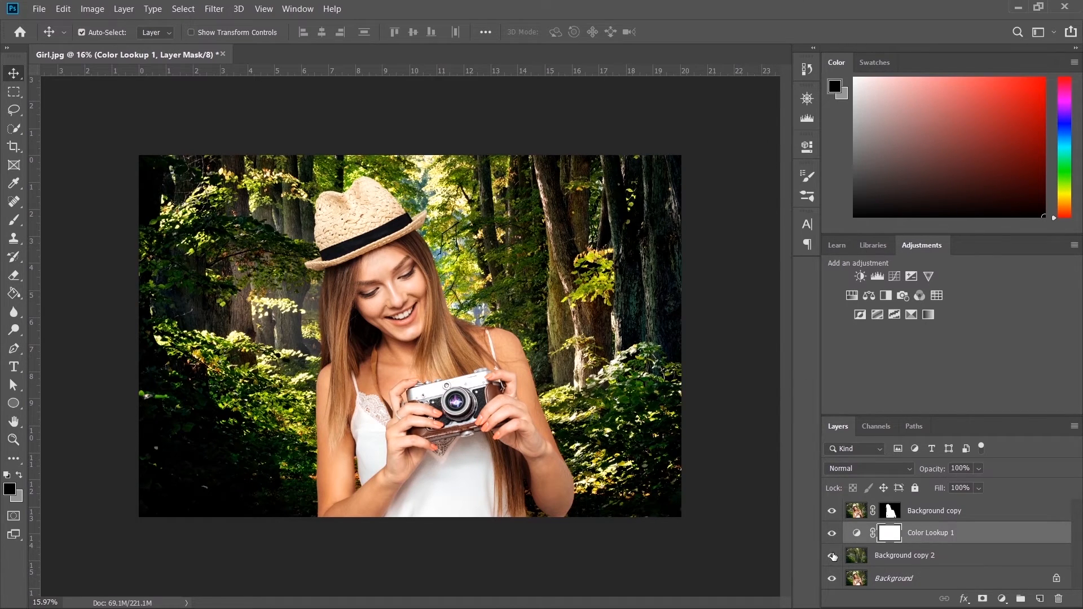
{"action": "left_click", "coordinate": [833, 557]}
{"action": "left_click", "coordinate": [833, 556]}
{"action": "left_click", "coordinate": [832, 557]}
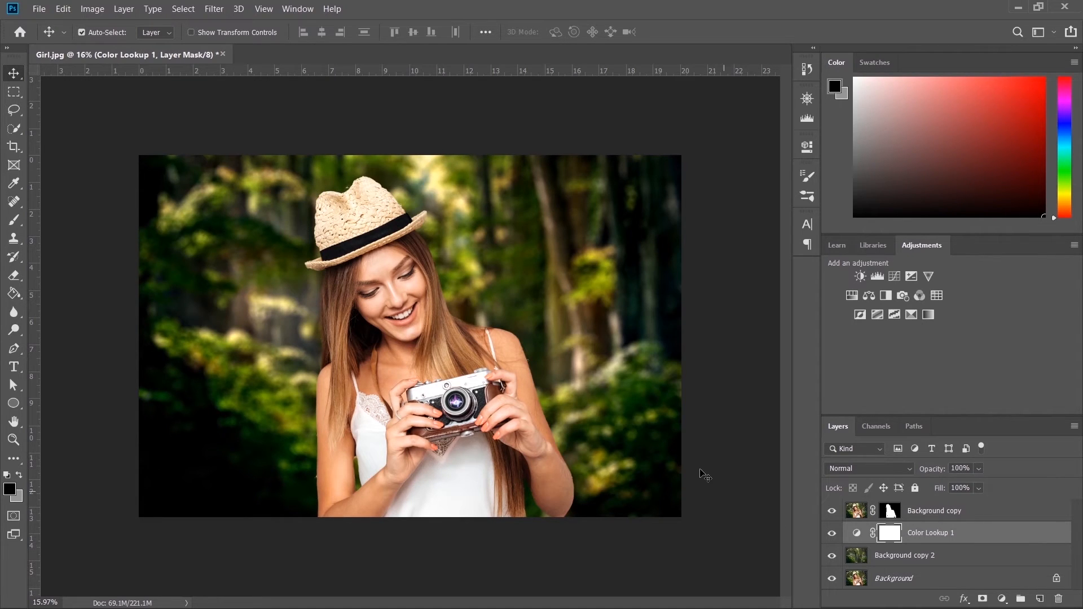
{"action": "key", "text": "ctrl+plus"}
{"action": "scroll", "coordinate": [705, 485], "scroll_direction": "down", "scroll_amount": 2}
{"action": "scroll", "coordinate": [701, 499], "scroll_direction": "up", "scroll_amount": 2}
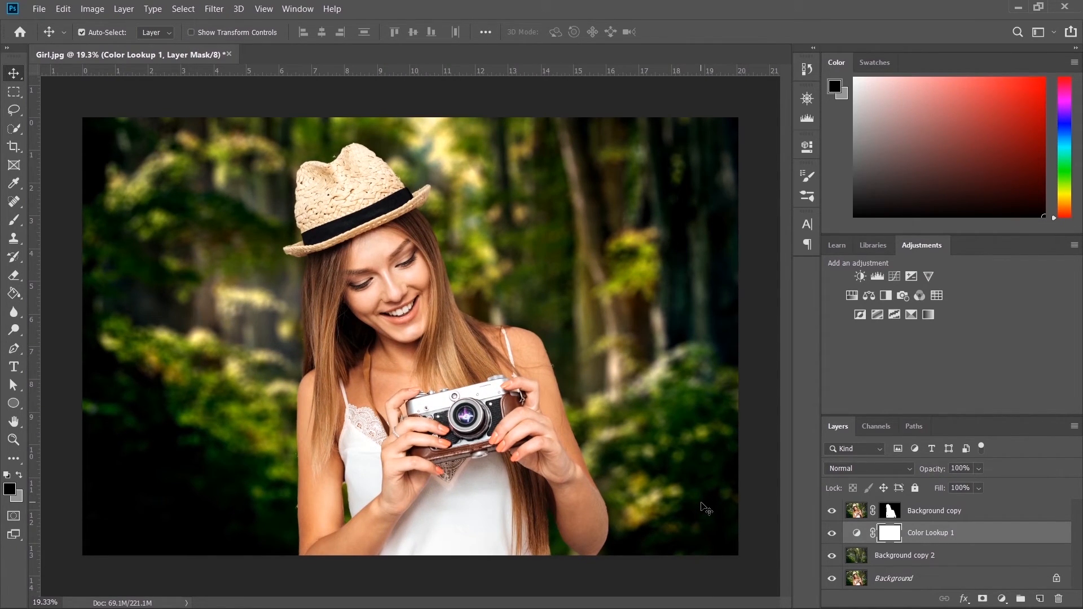
{"action": "left_click", "coordinate": [832, 556]}
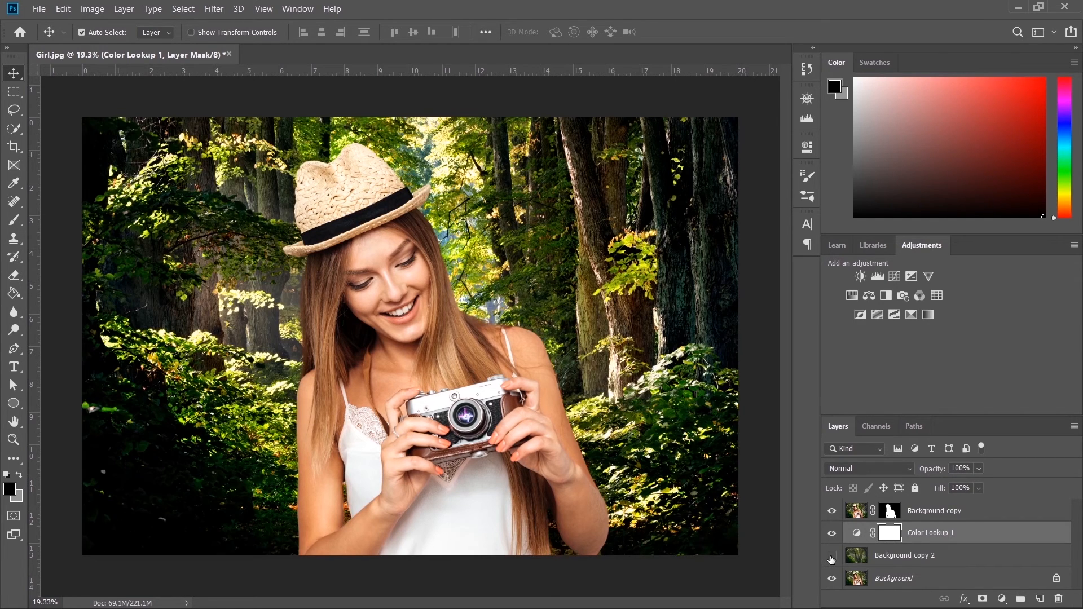
{"action": "left_click", "coordinate": [832, 557]}
{"action": "scroll", "coordinate": [739, 551], "scroll_direction": "down", "scroll_amount": 2}
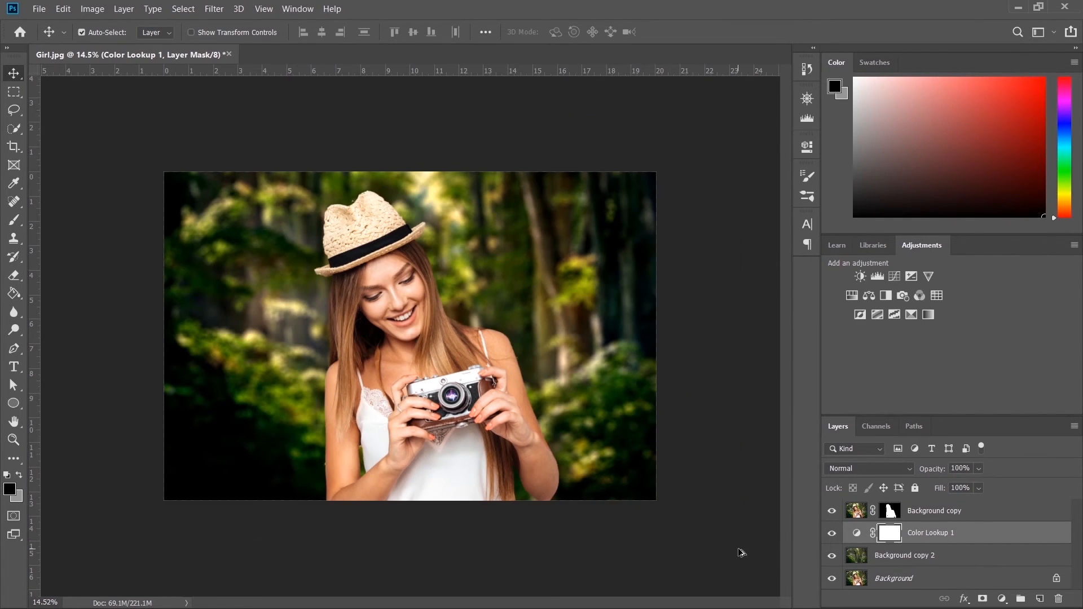
{"action": "left_click", "coordinate": [831, 557]}
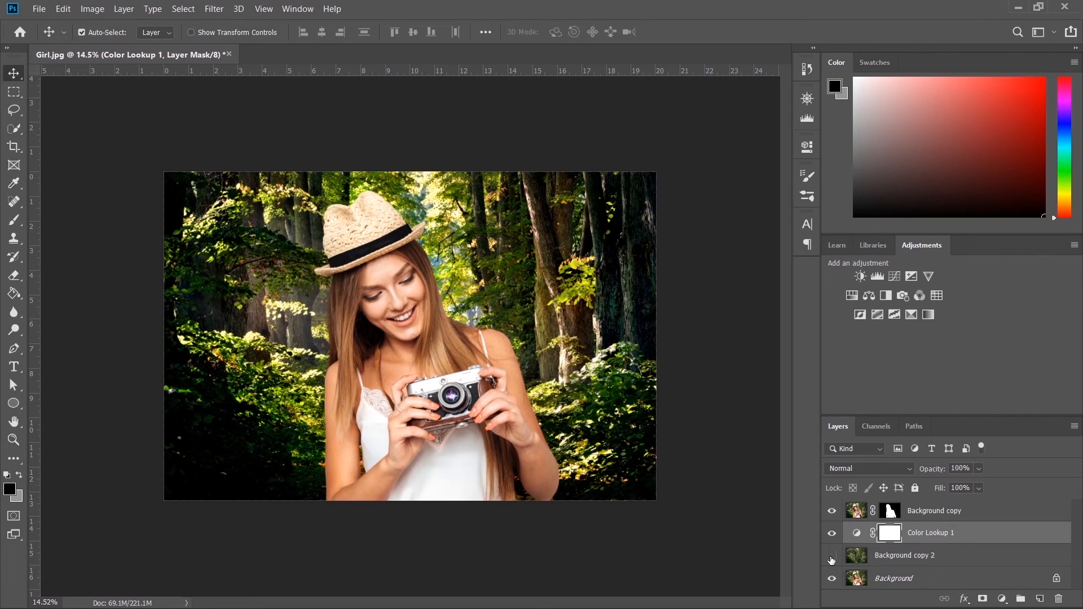
{"action": "left_click", "coordinate": [832, 557]}
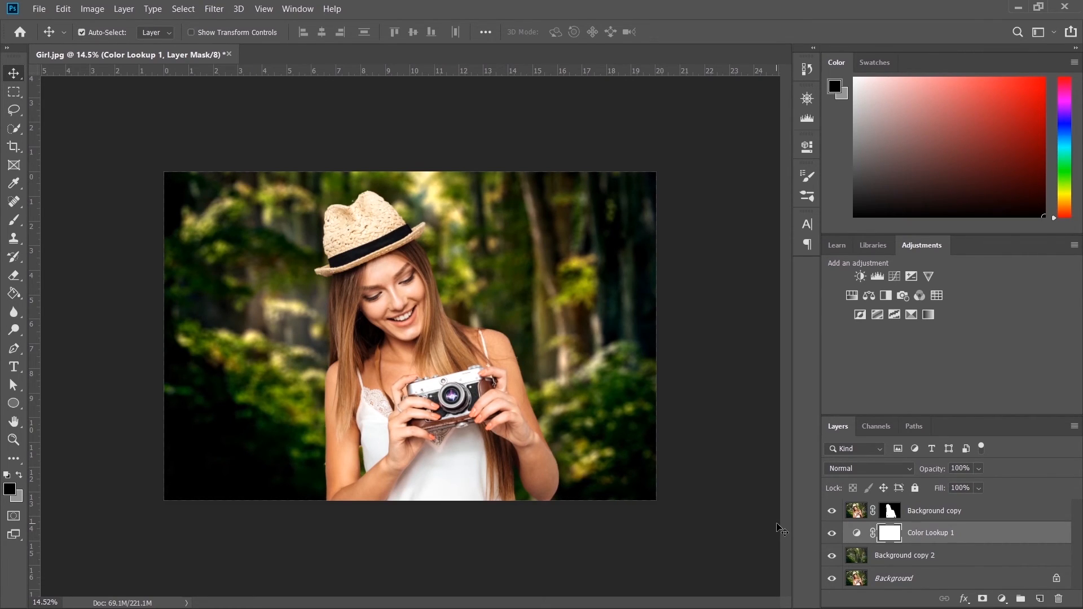